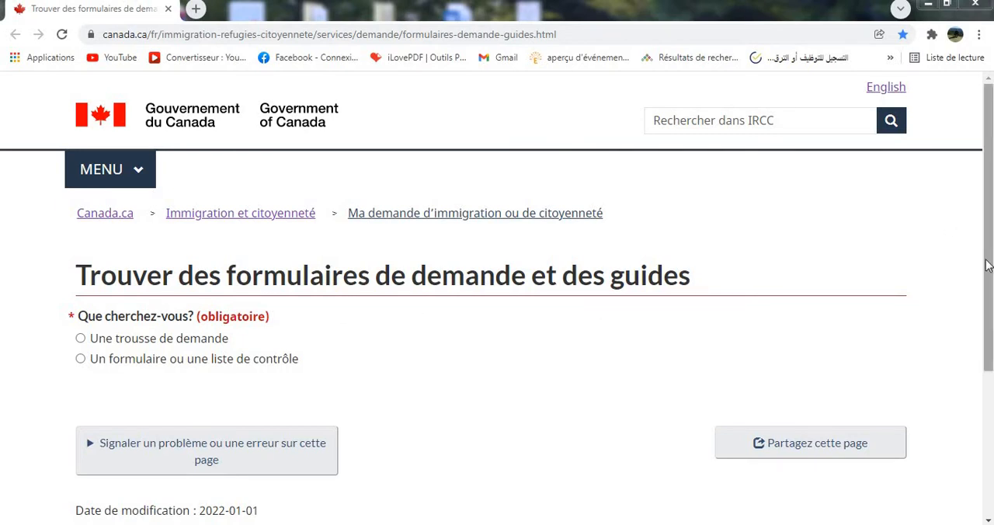
Choose "Un formulaire ou une liste de contrôle" as what to look for on the application forms page.
{"action": "scroll", "coordinate": [988, 292], "scroll_direction": "down", "scroll_amount": 2}
{"action": "scroll", "coordinate": [987, 293], "scroll_direction": "up", "scroll_amount": 1}
{"action": "mouse_move", "coordinate": [986, 293]}
{"action": "left_mouse_down"}
{"action": "mouse_move", "coordinate": [989, 270]}
{"action": "mouse_move", "coordinate": [986, 317]}
{"action": "mouse_move", "coordinate": [988, 240]}
{"action": "mouse_move", "coordinate": [987, 275]}
{"action": "left_mouse_up"}
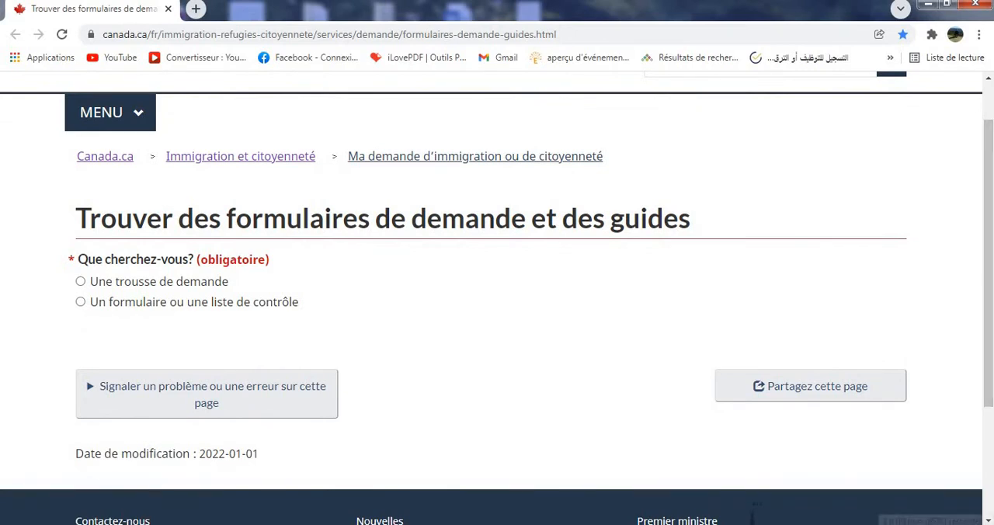
{"action": "left_click", "coordinate": [103, 309]}
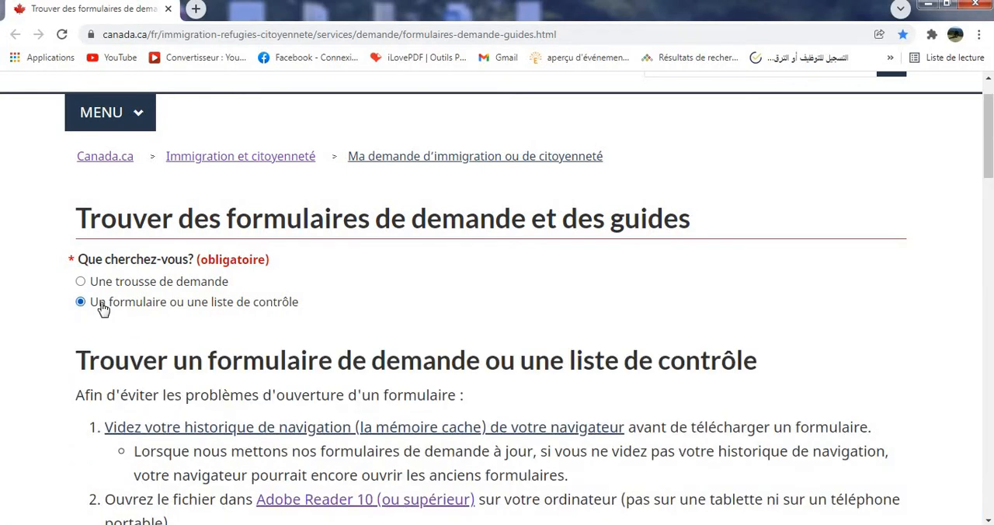
Filter the list of application forms by 0008.
{"action": "left_click_drag", "start_coordinate": [990, 155], "coordinate": [989, 244]}
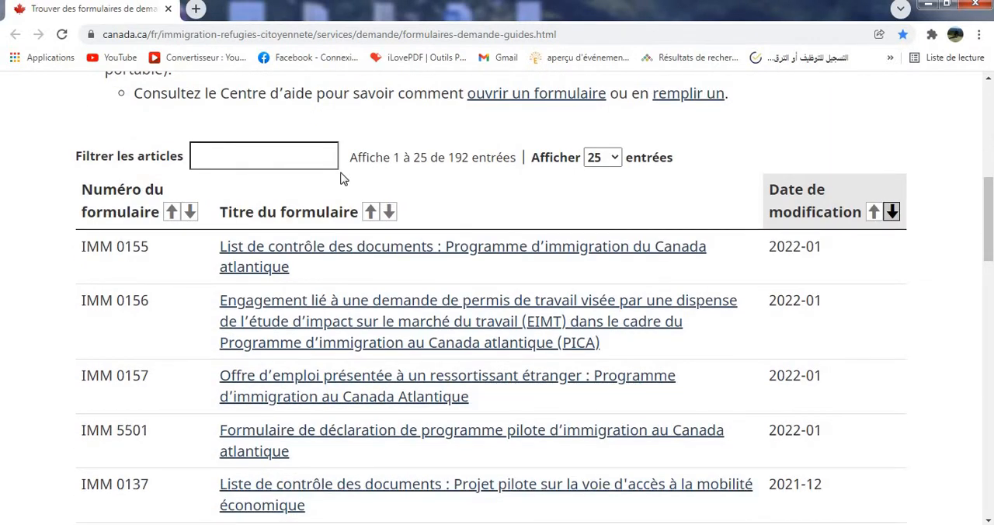
{"action": "left_click", "coordinate": [283, 159]}
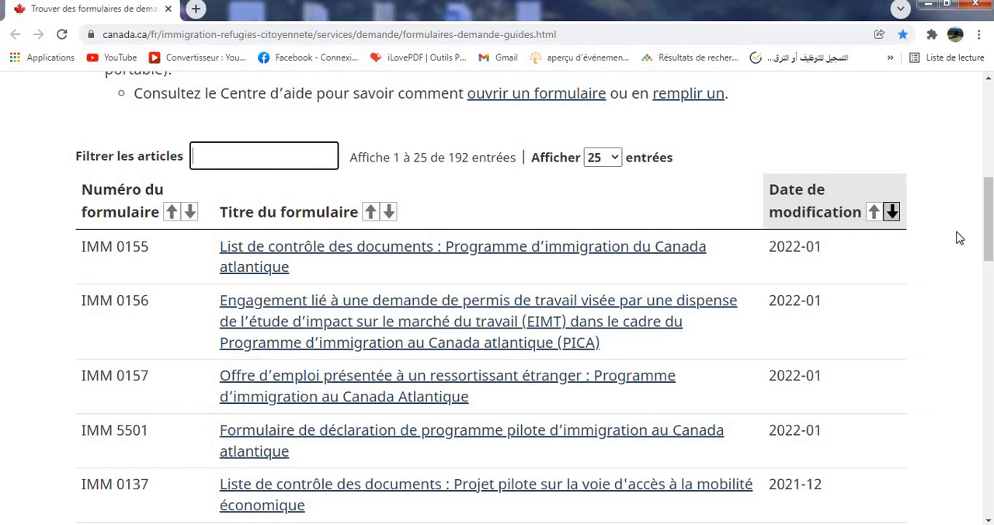
{"action": "left_click_drag", "start_coordinate": [990, 230], "coordinate": [986, 117]}
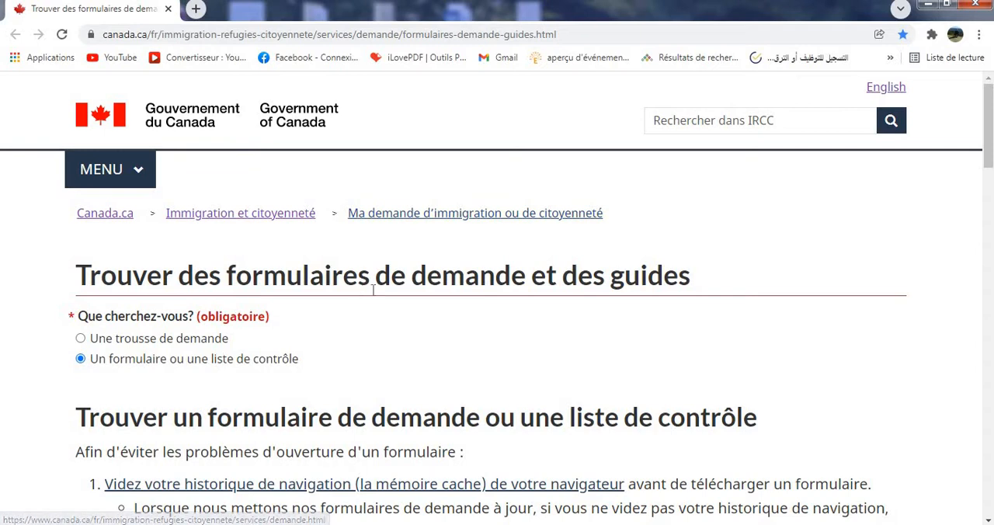
{"action": "left_click_drag", "start_coordinate": [987, 159], "coordinate": [986, 89]}
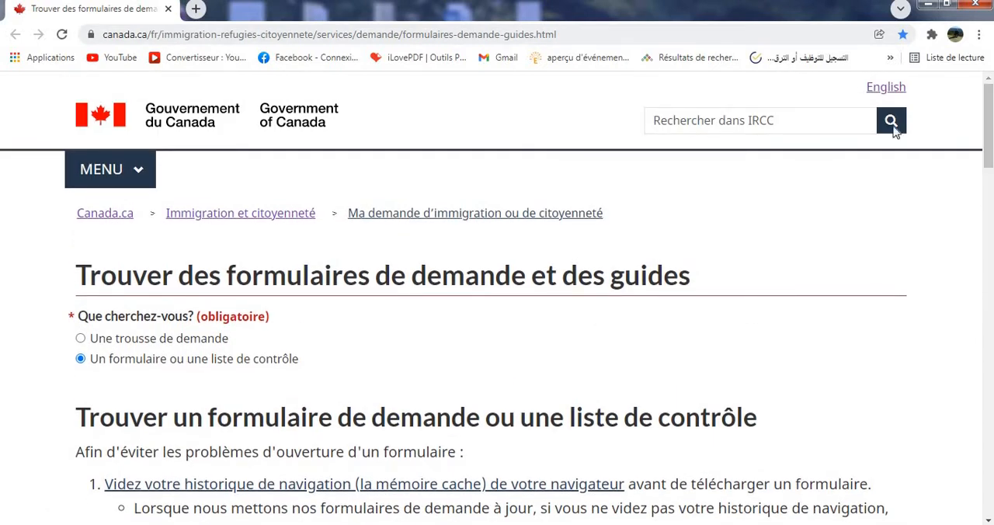
{"action": "left_click_drag", "start_coordinate": [988, 129], "coordinate": [989, 203]}
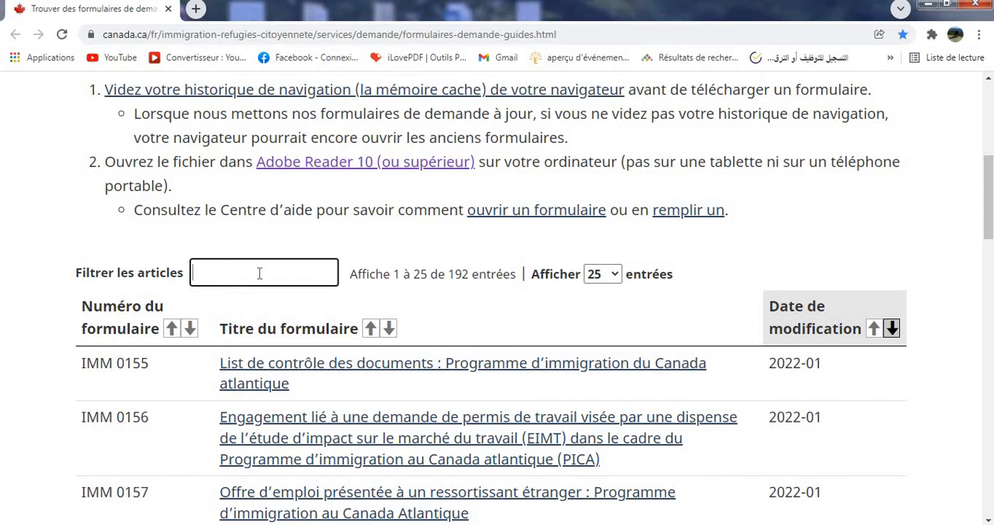
{"action": "type", "text": "0008"}
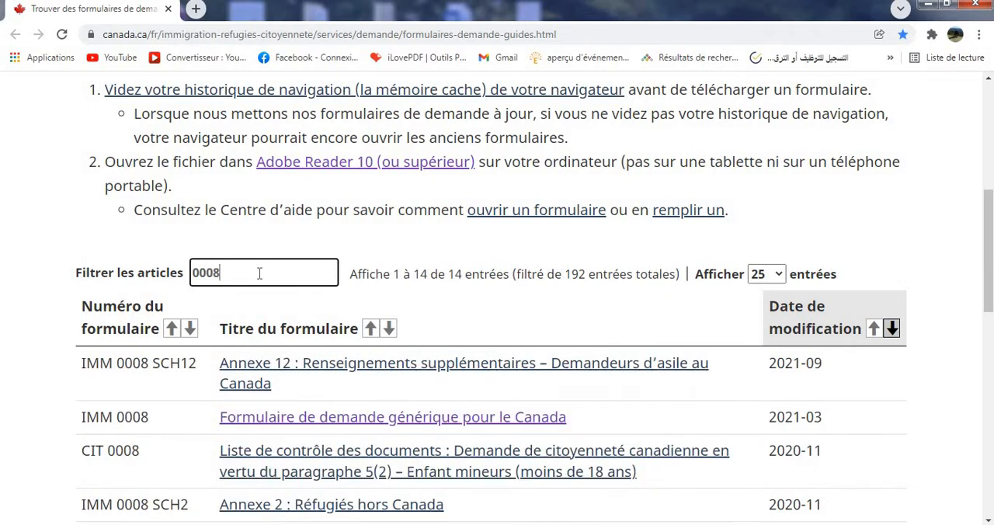
Start downloading the IMM 0008 form "Formulaire de demande générique pour le Canada" and cancel that download.
{"action": "left_click", "coordinate": [519, 423]}
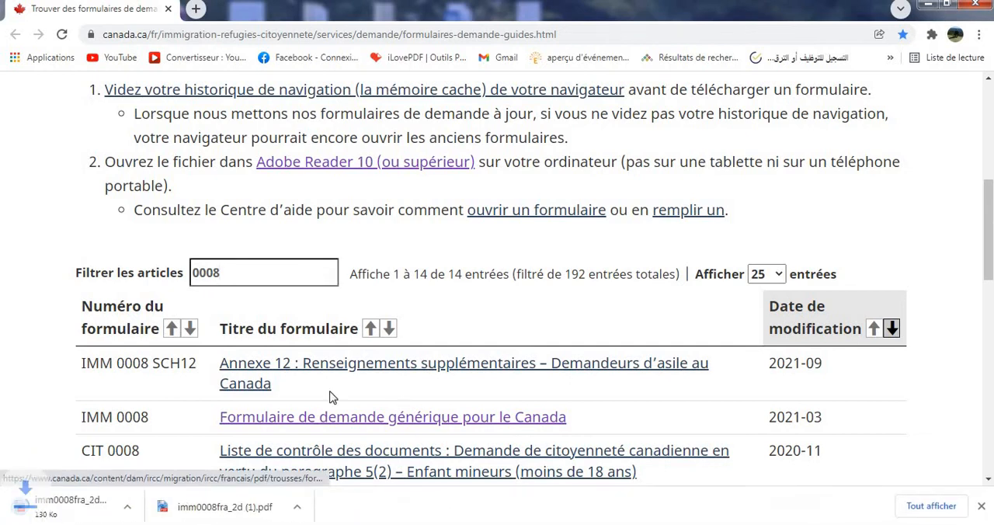
{"action": "left_click", "coordinate": [153, 508]}
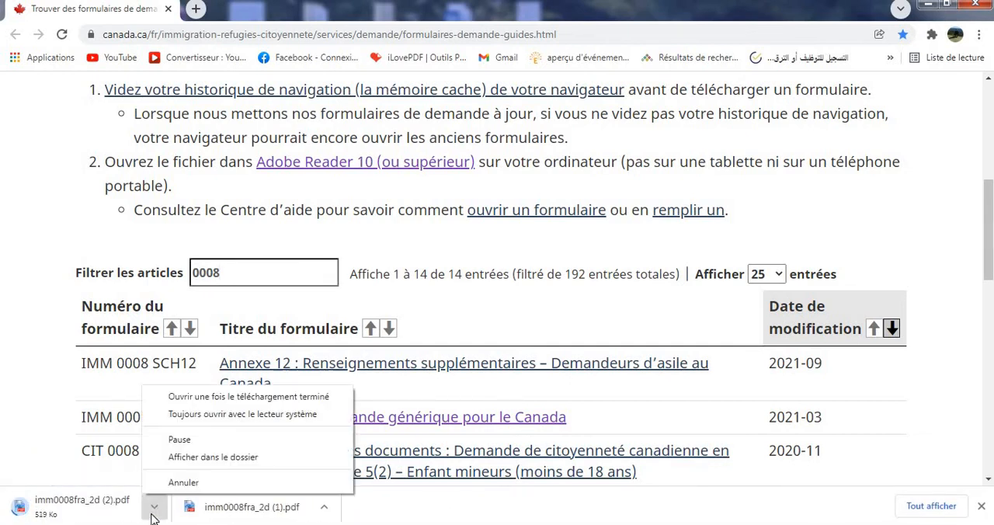
{"action": "left_click", "coordinate": [166, 482]}
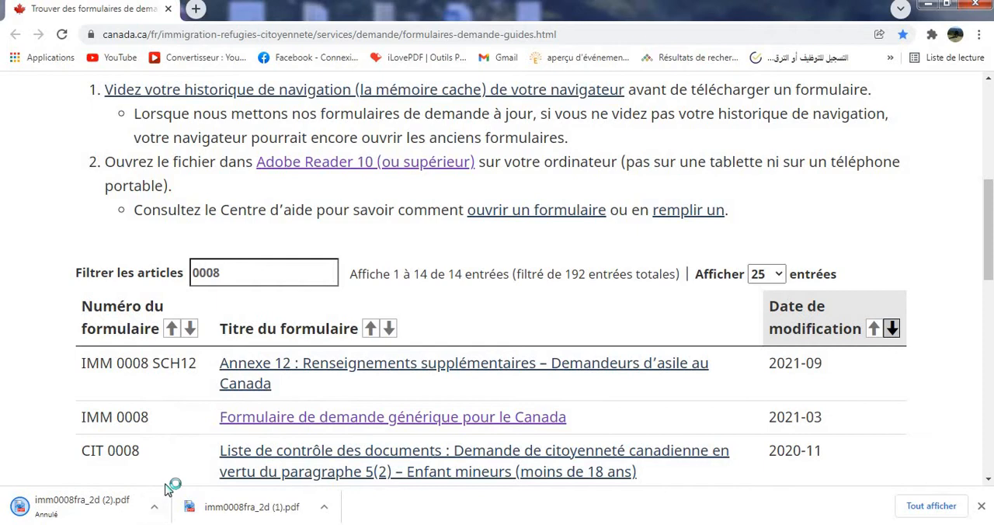
Open the downloaded imm0008fra_2d (1).pdf in the browser and close its tab again.
{"action": "left_click", "coordinate": [324, 508]}
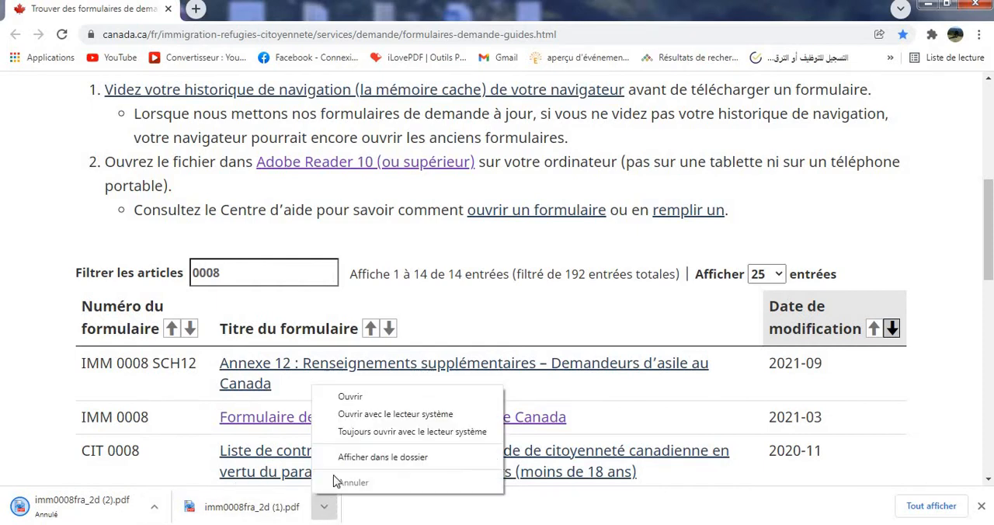
{"action": "left_click", "coordinate": [351, 397]}
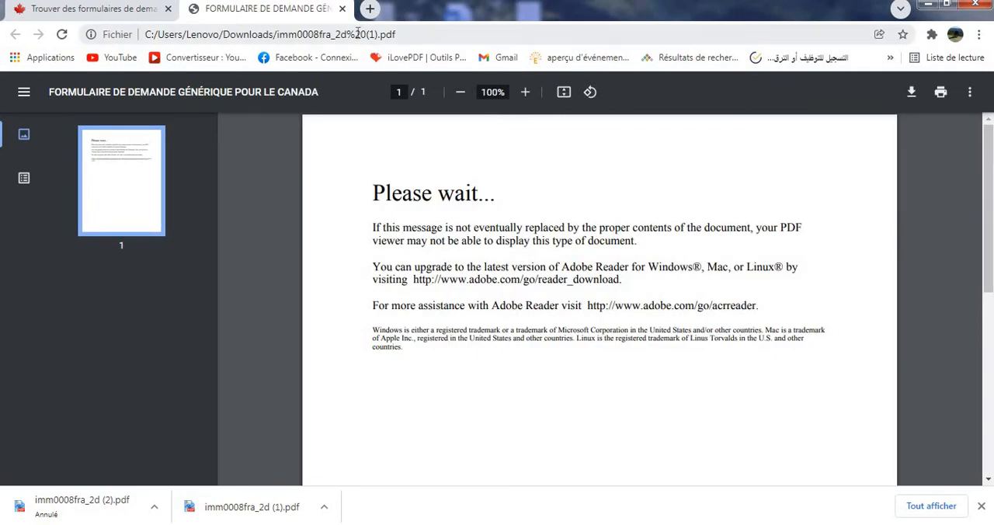
{"action": "left_click", "coordinate": [342, 9]}
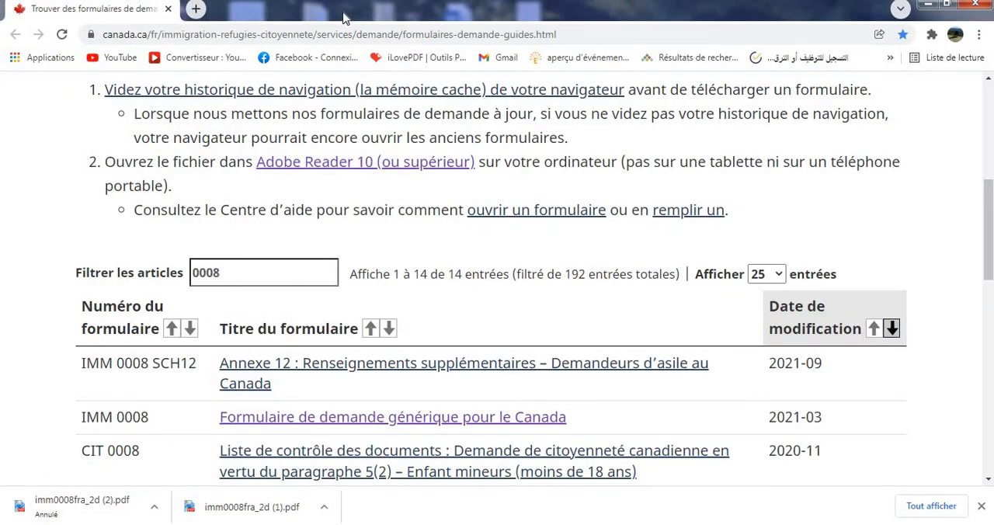
Show imm0008fra_2d (1).pdf in its folder from the browser's download list and close the folder window.
{"action": "key", "text": "ctrl+j"}
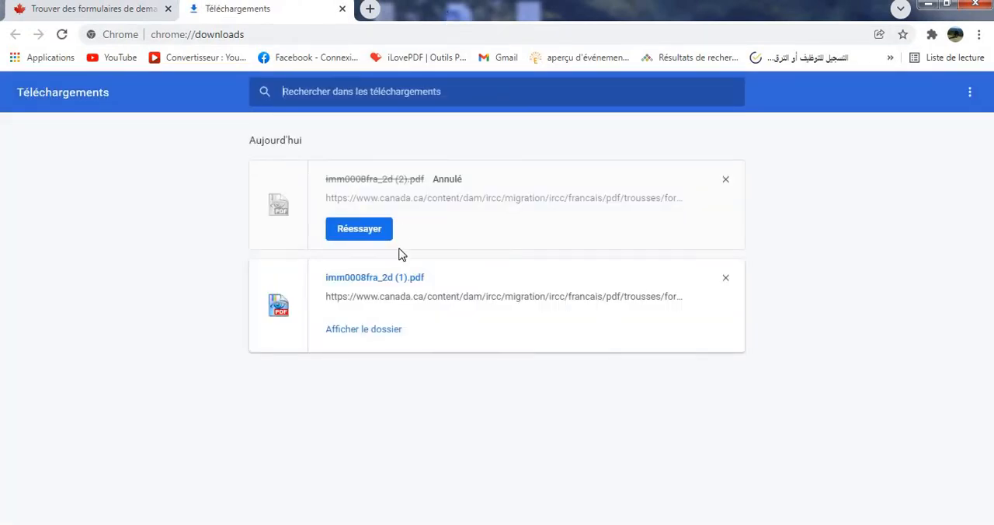
{"action": "left_click", "coordinate": [346, 332]}
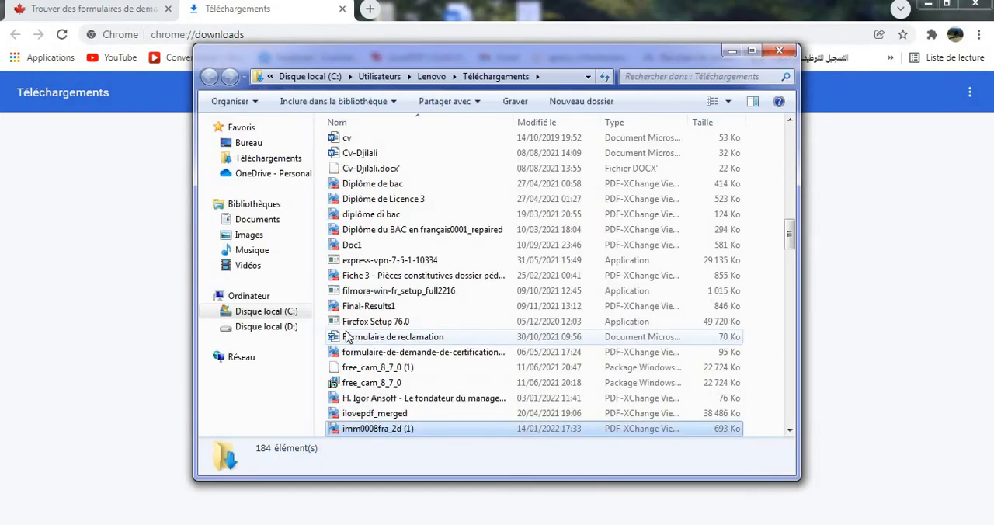
{"action": "left_click", "coordinate": [779, 50]}
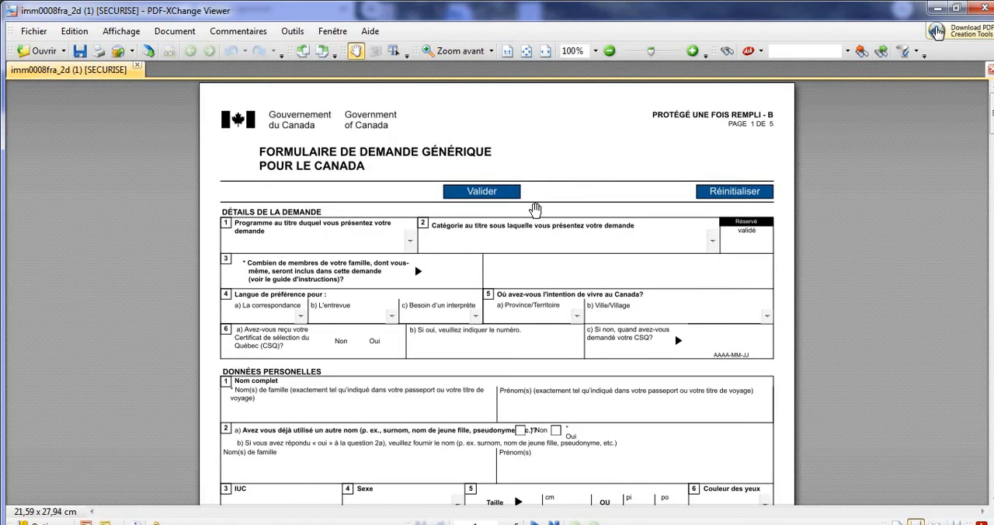
In the form opened in PDF-XChange Viewer, set the program applied under to Immigration économique.
{"action": "left_click_drag", "start_coordinate": [992, 129], "coordinate": [992, 131]}
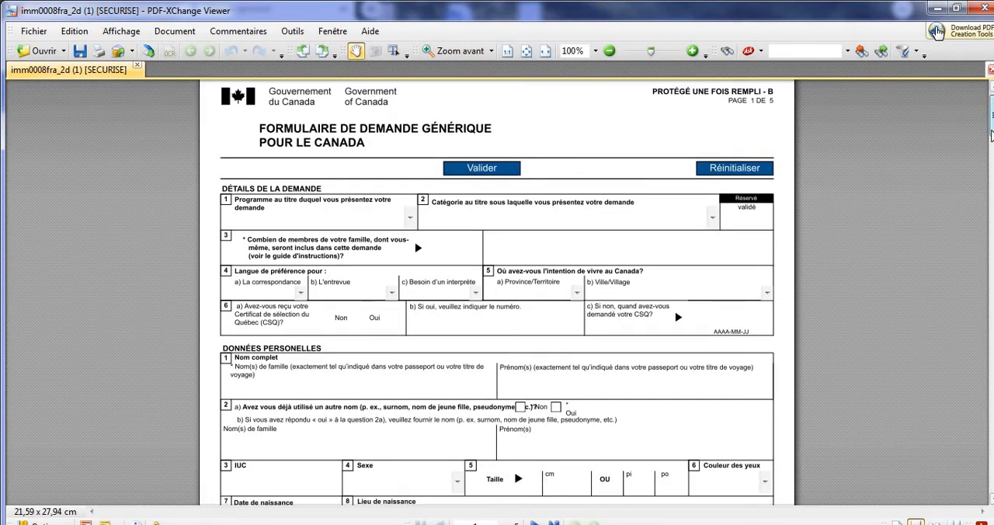
{"action": "left_click", "coordinate": [317, 218]}
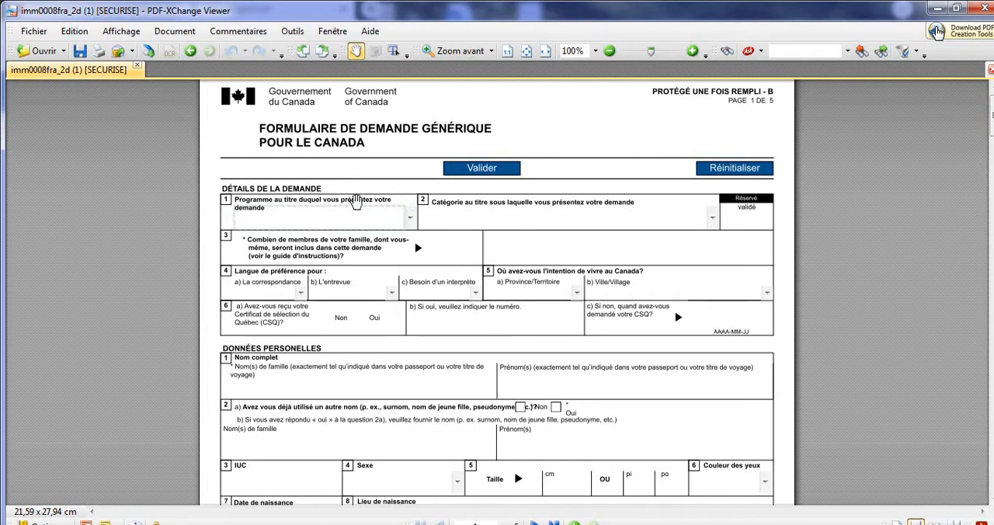
{"action": "left_click", "coordinate": [411, 221]}
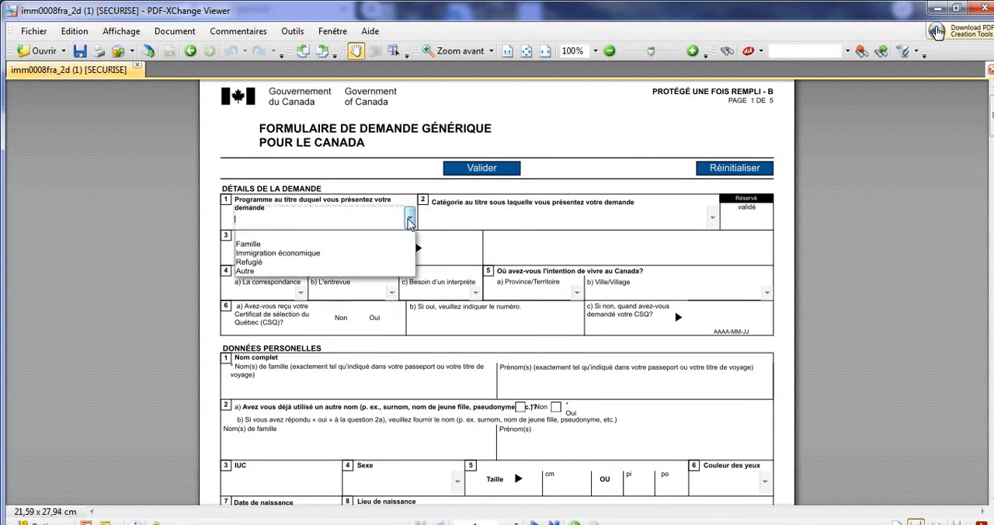
{"action": "left_click", "coordinate": [372, 257]}
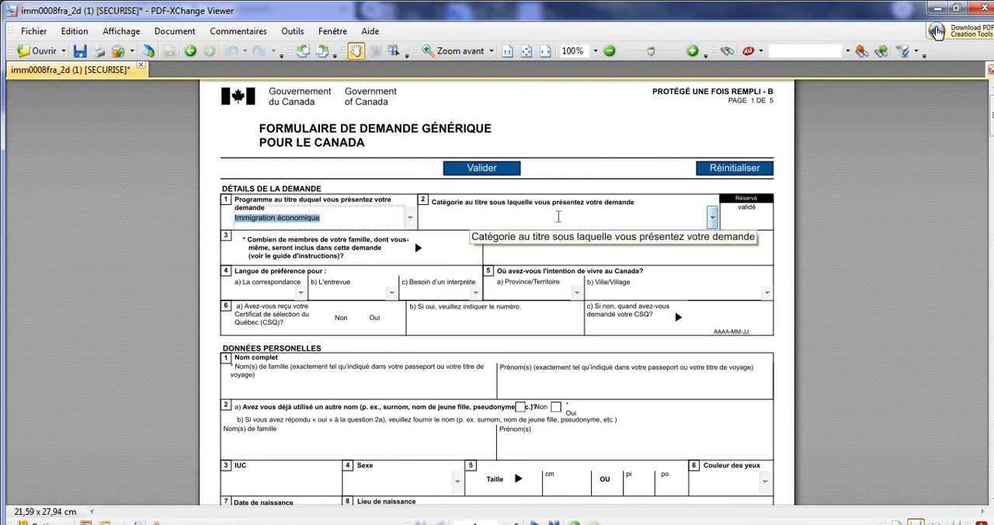
Set the application category to Travailleur autonome and the number of family members included to 1.
{"action": "left_click", "coordinate": [711, 218]}
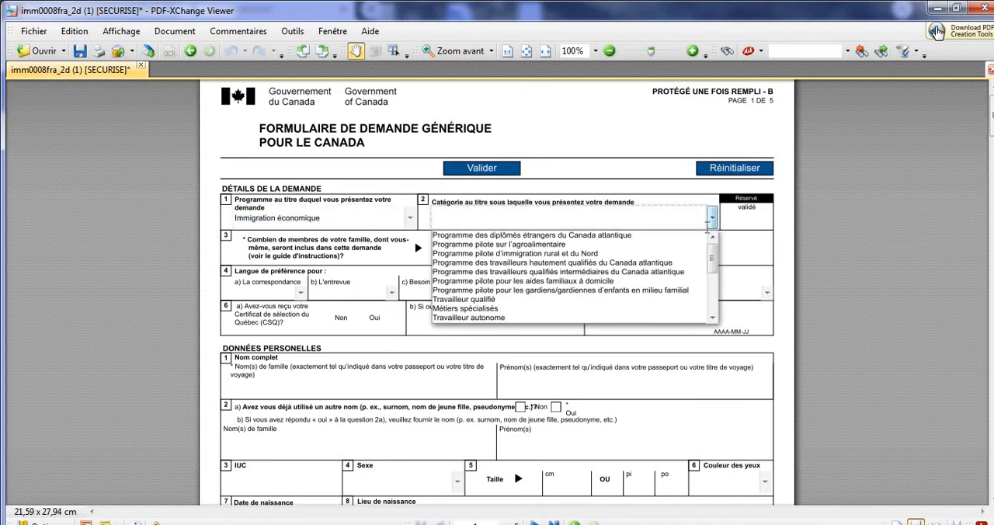
{"action": "scroll", "coordinate": [671, 287], "scroll_direction": "down", "scroll_amount": 4}
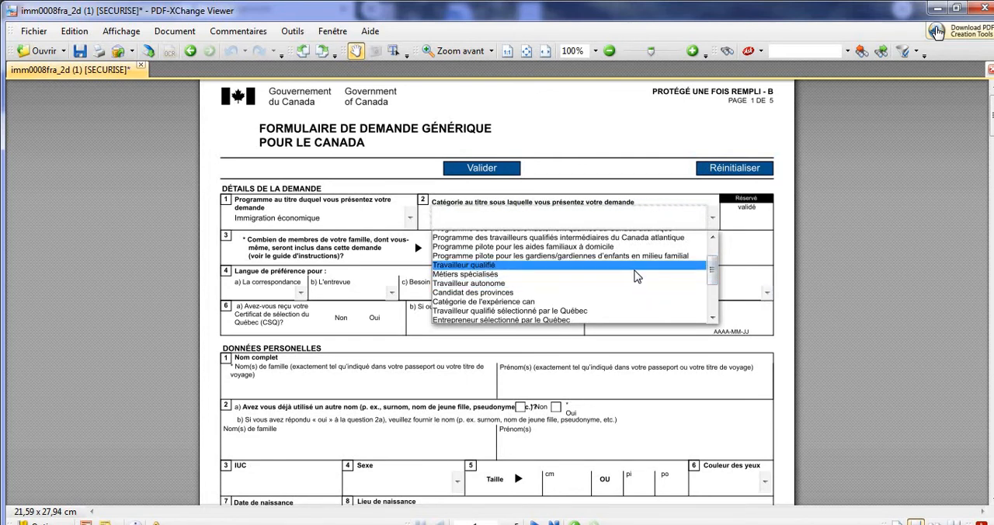
{"action": "left_click", "coordinate": [630, 286]}
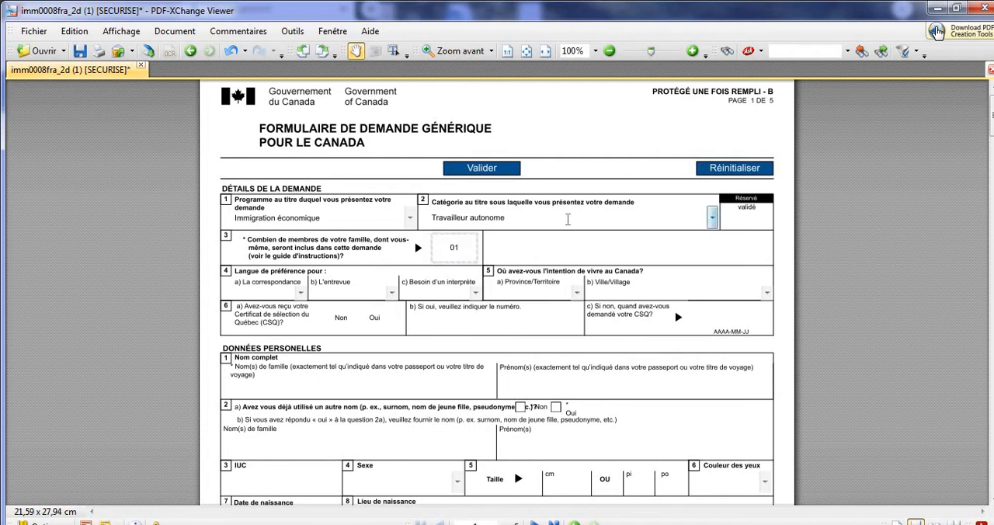
Set the preferred language for correspondence to Français.
{"action": "left_click", "coordinate": [300, 294]}
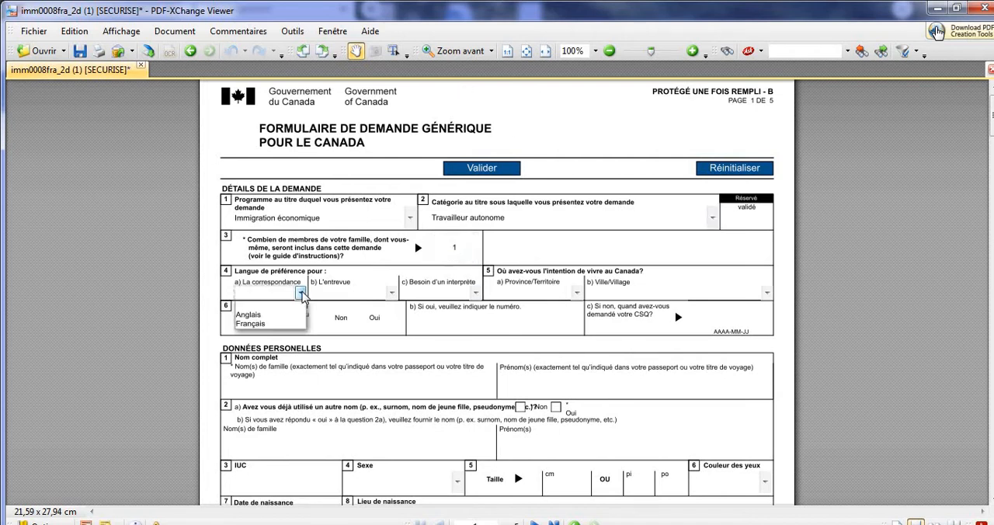
{"action": "left_click", "coordinate": [287, 324]}
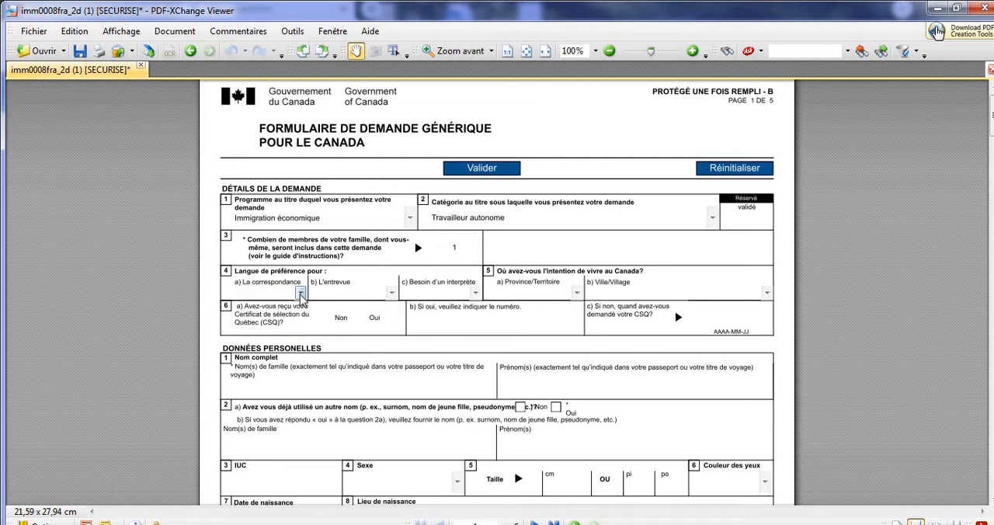
{"action": "left_click", "coordinate": [300, 294]}
{"action": "left_click", "coordinate": [279, 321]}
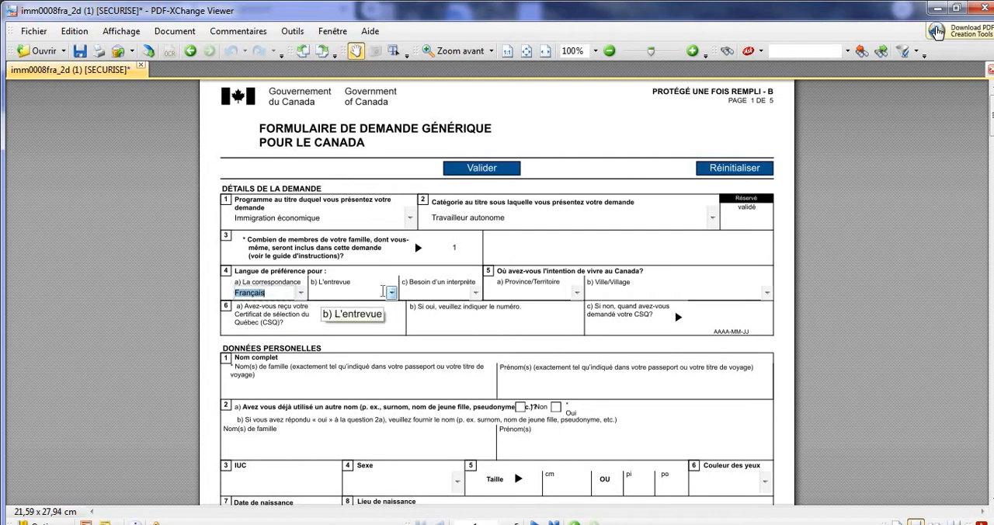
Set the preferred interview language to Français and the need for an interpreter to Non.
{"action": "left_click", "coordinate": [392, 293]}
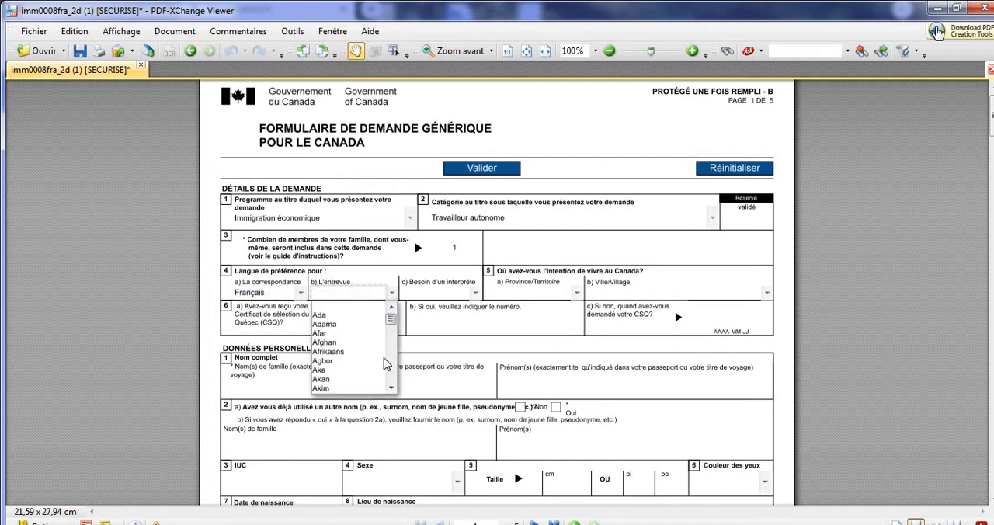
{"action": "key", "text": "f"}
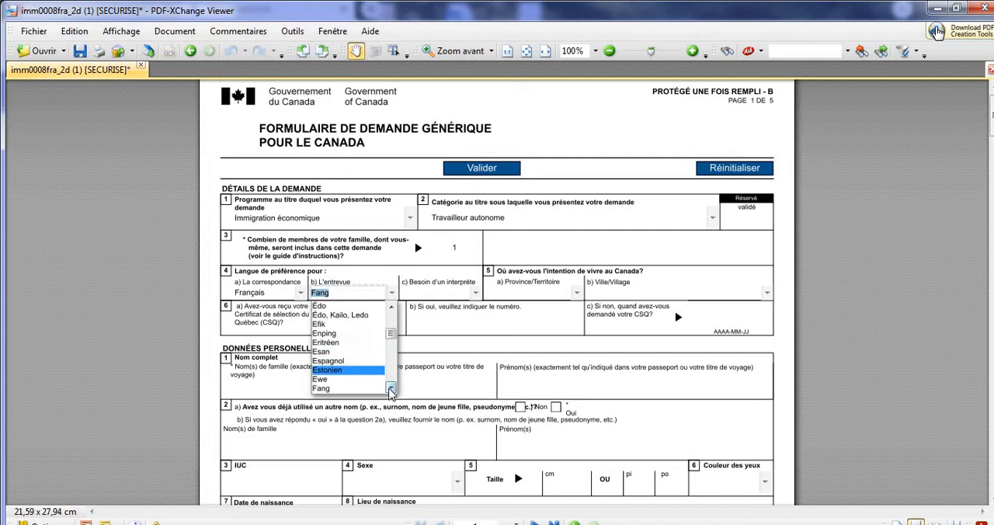
{"action": "left_click", "coordinate": [391, 390]}
{"action": "left_click", "coordinate": [391, 390]}
{"action": "left_click", "coordinate": [391, 389]}
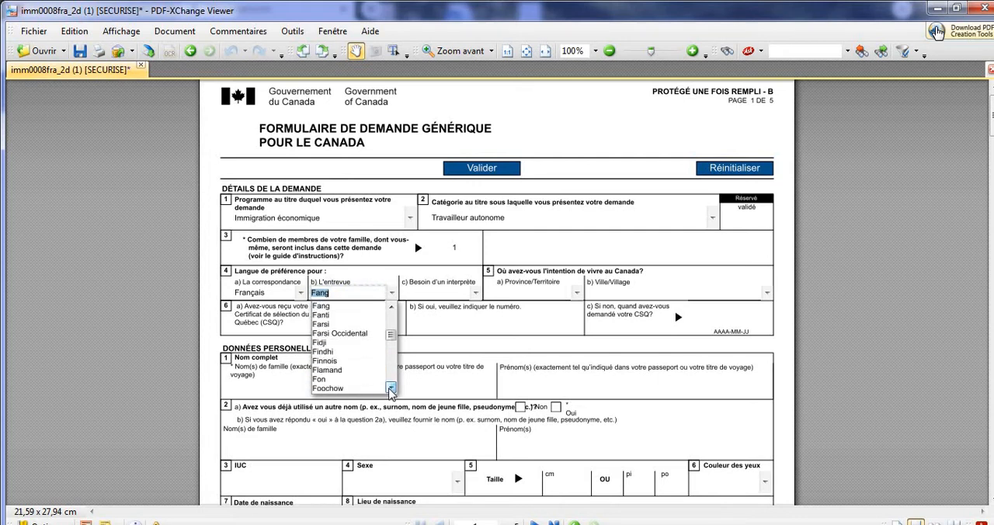
{"action": "left_click", "coordinate": [391, 390]}
{"action": "left_click", "coordinate": [391, 389]}
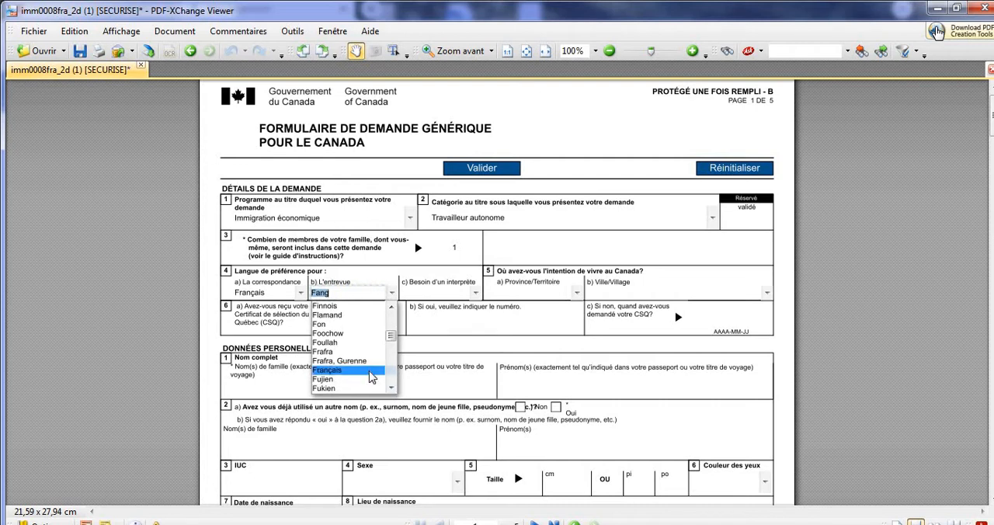
{"action": "left_click", "coordinate": [326, 369]}
{"action": "left_click", "coordinate": [476, 294]}
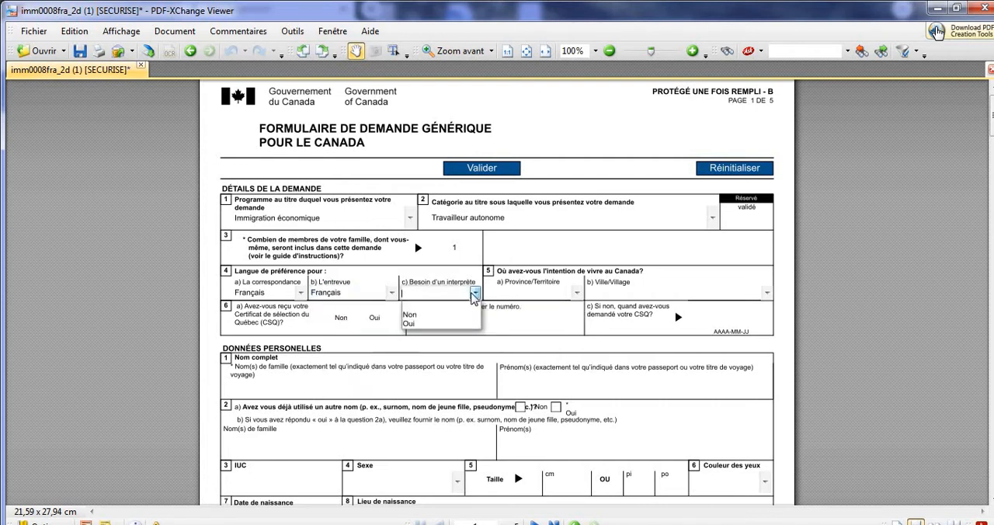
{"action": "left_click", "coordinate": [435, 314]}
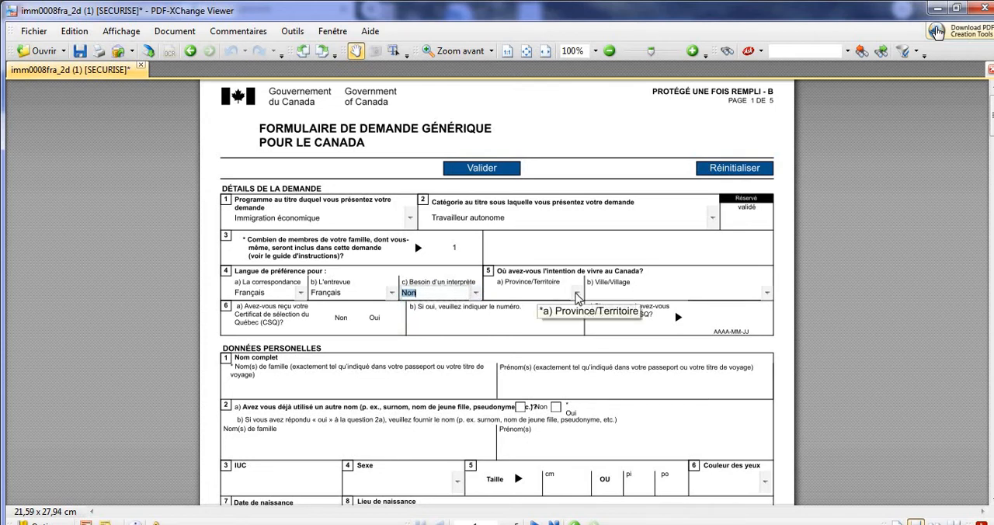
Set the province or territory where the applicant intends to live in Canada to QC.
{"action": "left_click", "coordinate": [576, 295]}
{"action": "left_click_drag", "start_coordinate": [578, 337], "coordinate": [579, 355]}
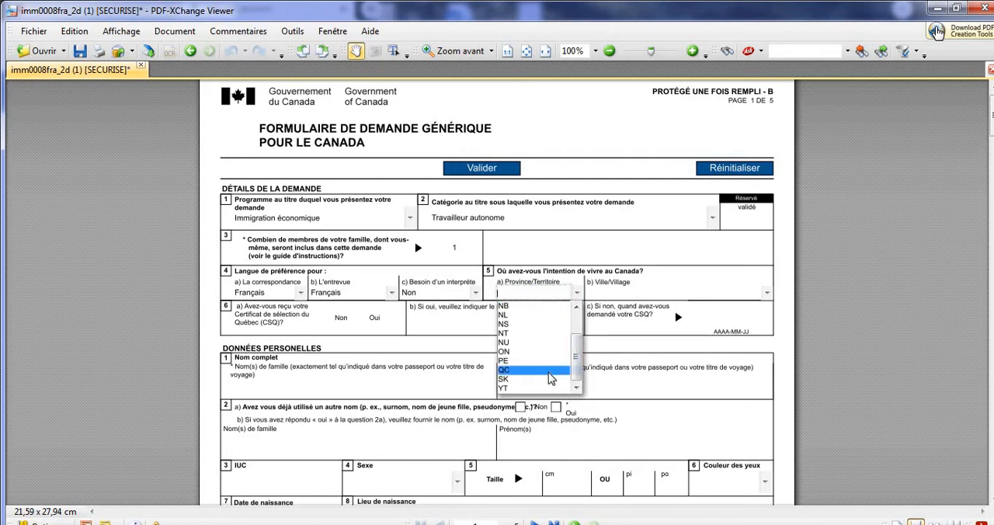
{"action": "left_click", "coordinate": [549, 372]}
Set the intended city to Sherbrooke, QC and answer Non to having received the Québec selection certificate (CSQ).
{"action": "left_click", "coordinate": [766, 293]}
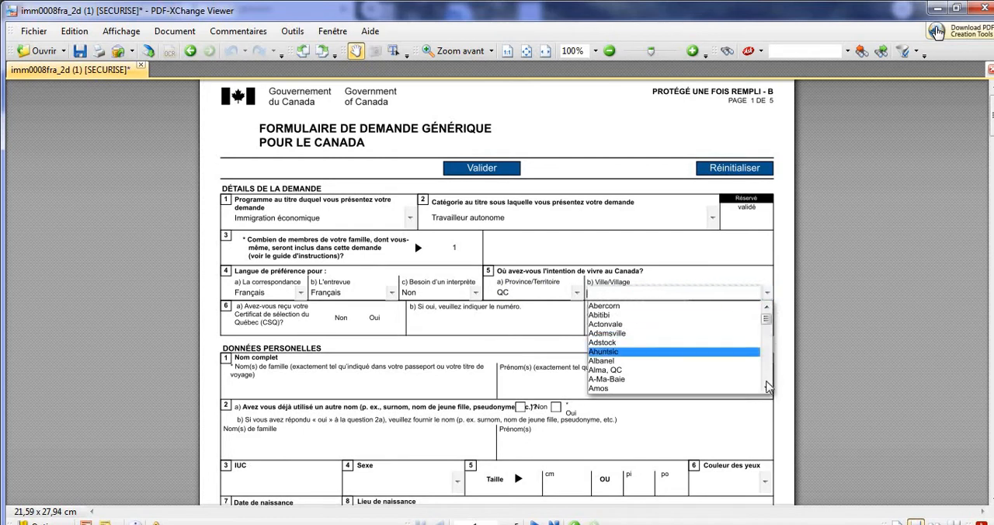
{"action": "key", "text": "m"}
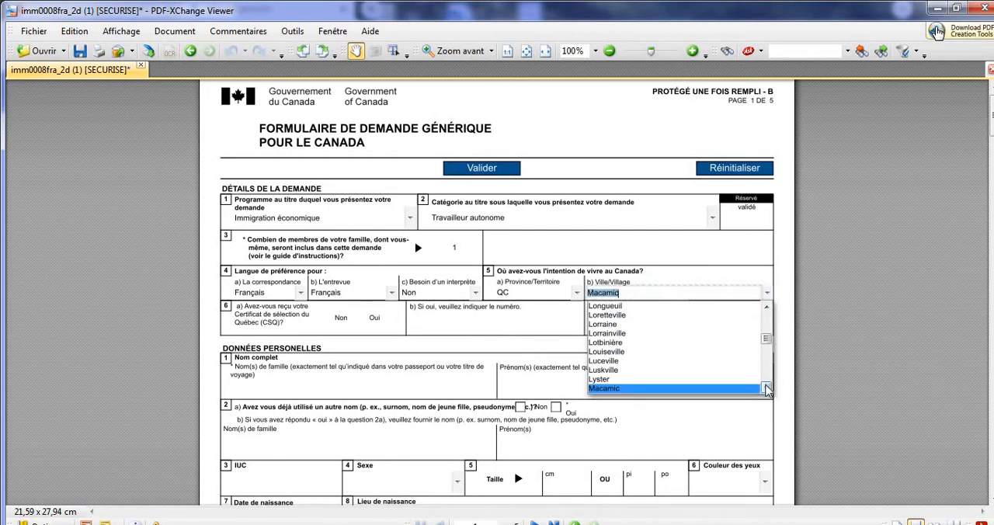
{"action": "left_click", "coordinate": [767, 388]}
{"action": "left_click", "coordinate": [767, 388]}
{"action": "left_click", "coordinate": [766, 389]}
{"action": "left_click", "coordinate": [766, 388]}
{"action": "left_click_drag", "start_coordinate": [766, 342], "coordinate": [769, 368]}
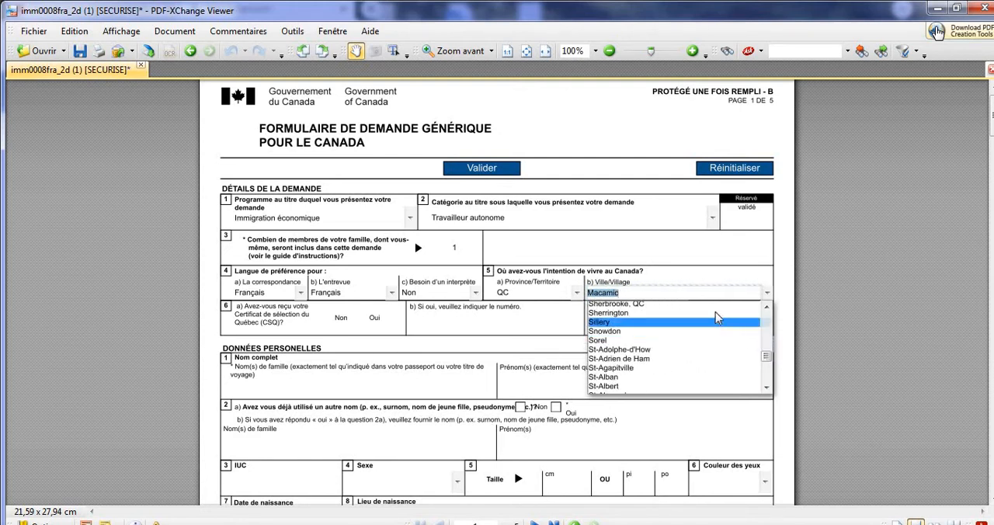
{"action": "left_click", "coordinate": [655, 309]}
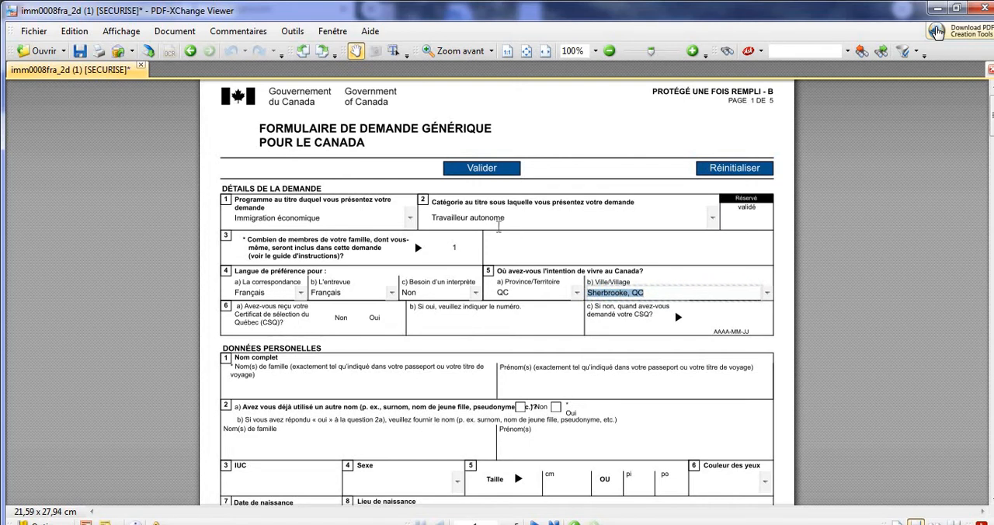
{"action": "left_click", "coordinate": [326, 321]}
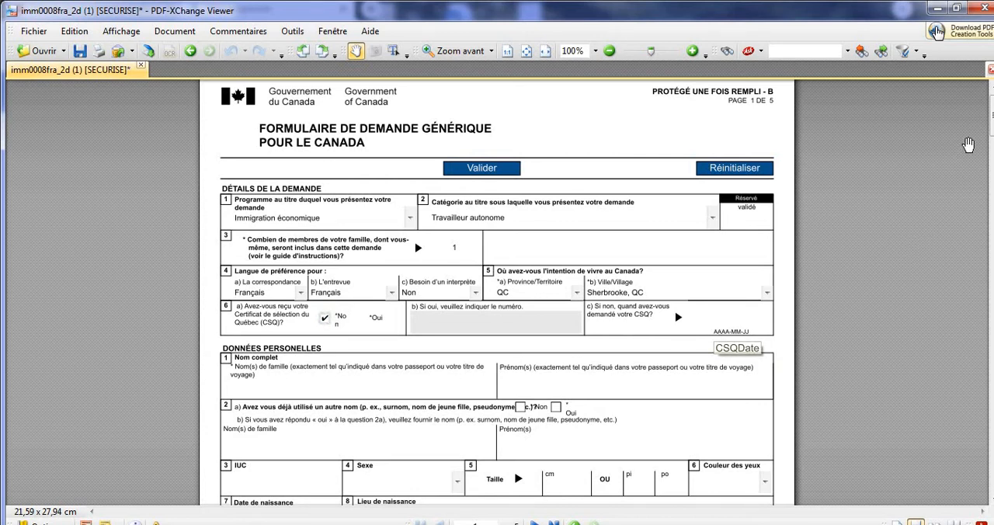
Enter the applicant's family name and given name under the personal details, and answer Non to having used another name.
{"action": "scroll", "coordinate": [991, 132], "scroll_direction": "down", "scroll_amount": 5}
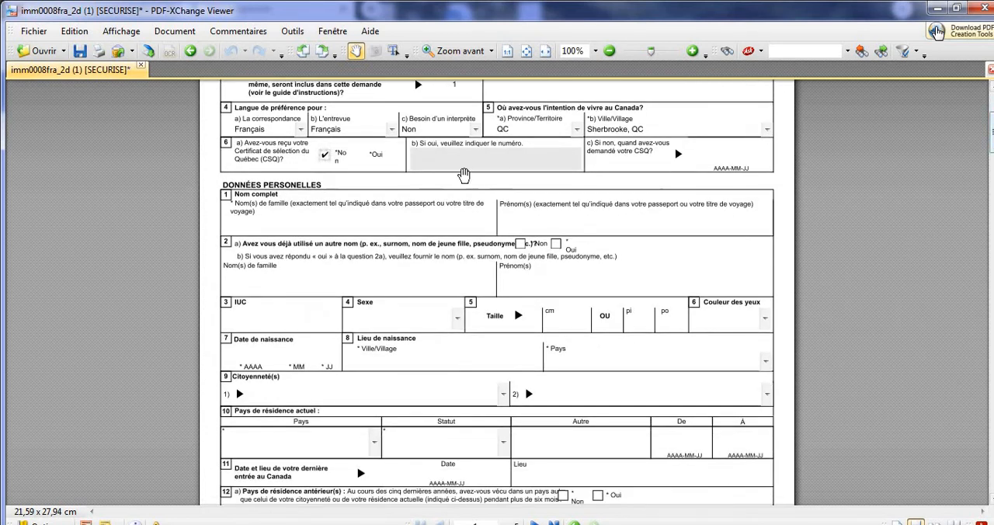
{"action": "left_click", "coordinate": [265, 226]}
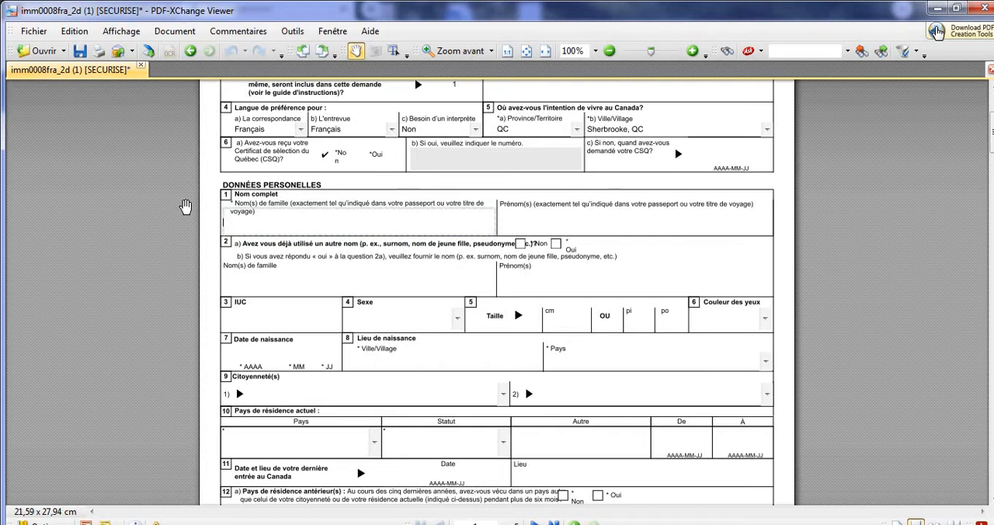
{"action": "type", "text": "T"}
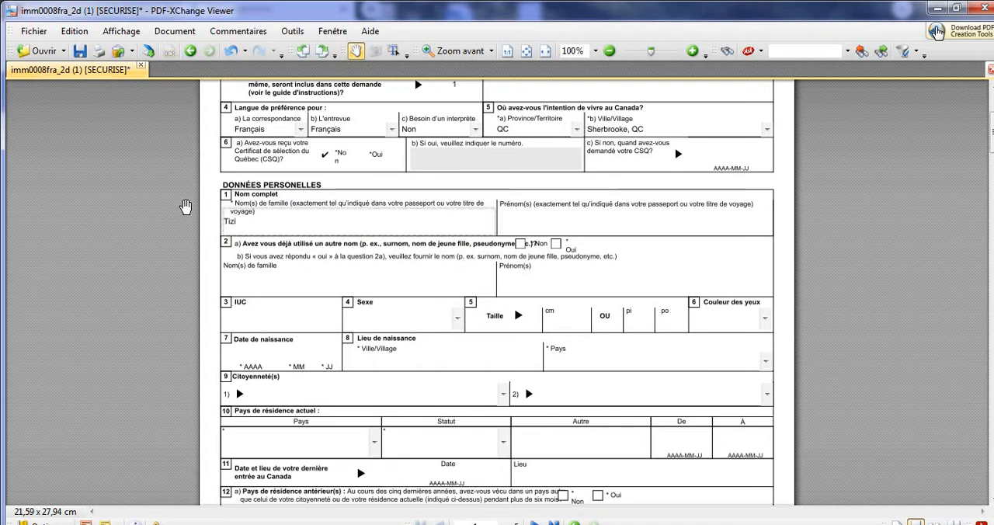
{"action": "key", "text": "BackSpace"}
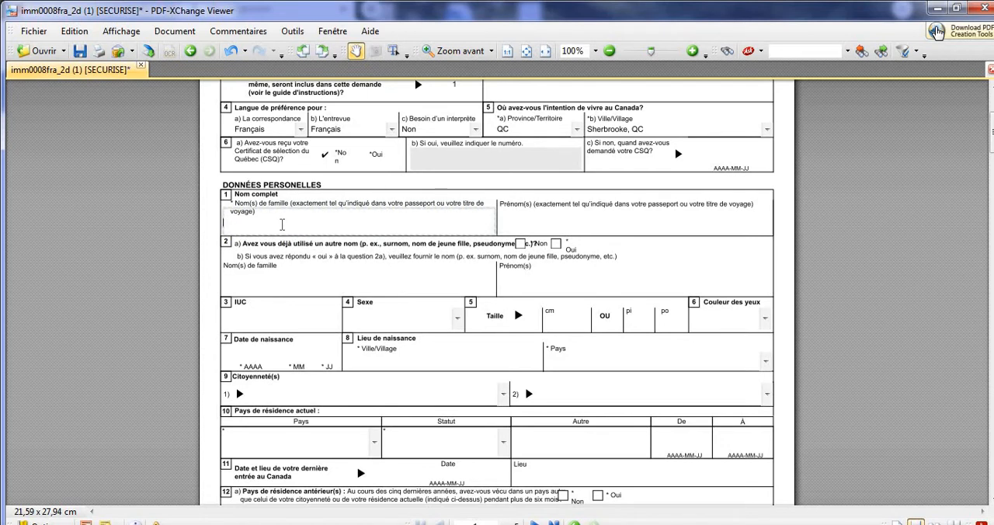
{"action": "left_click", "coordinate": [513, 221]}
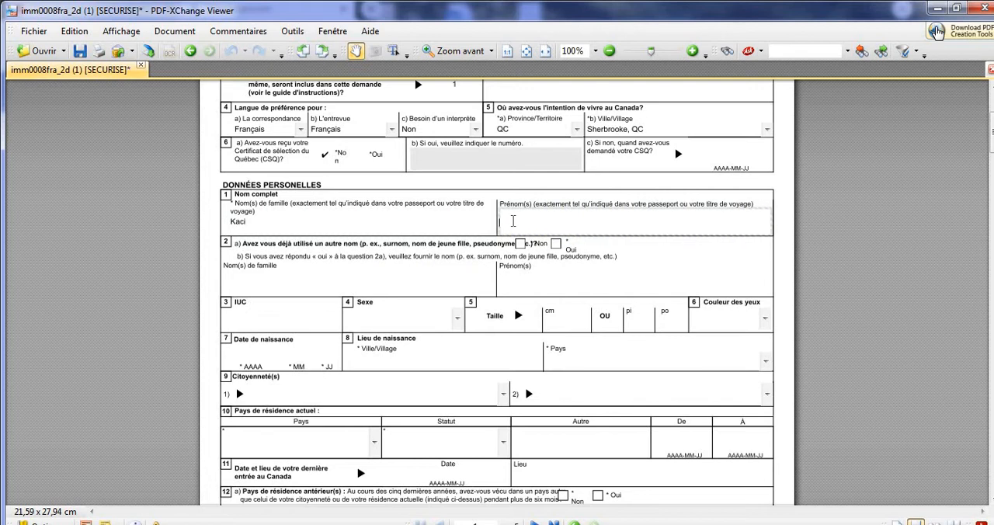
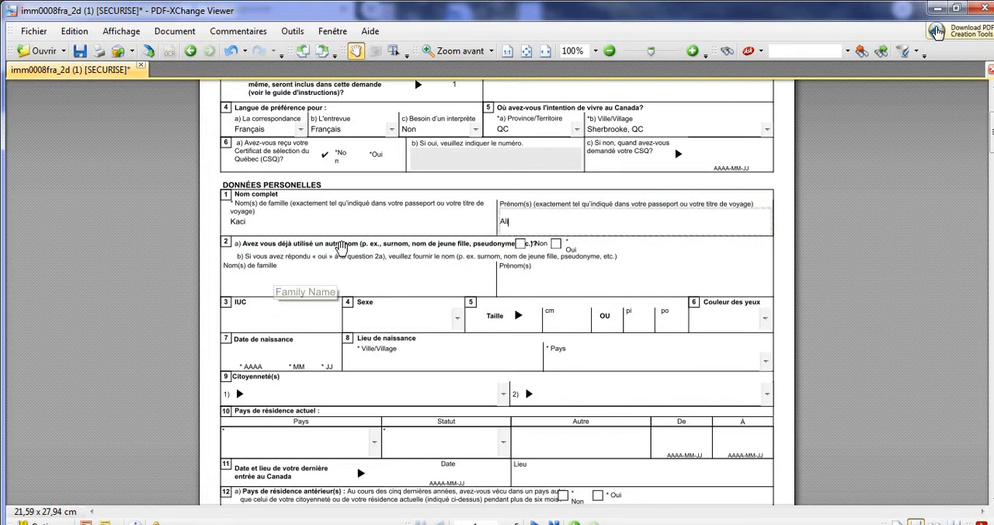
{"action": "left_click", "coordinate": [519, 244]}
Leave the IUC blank and set the applicant's sex to M Masculin.
{"action": "left_click", "coordinate": [274, 322]}
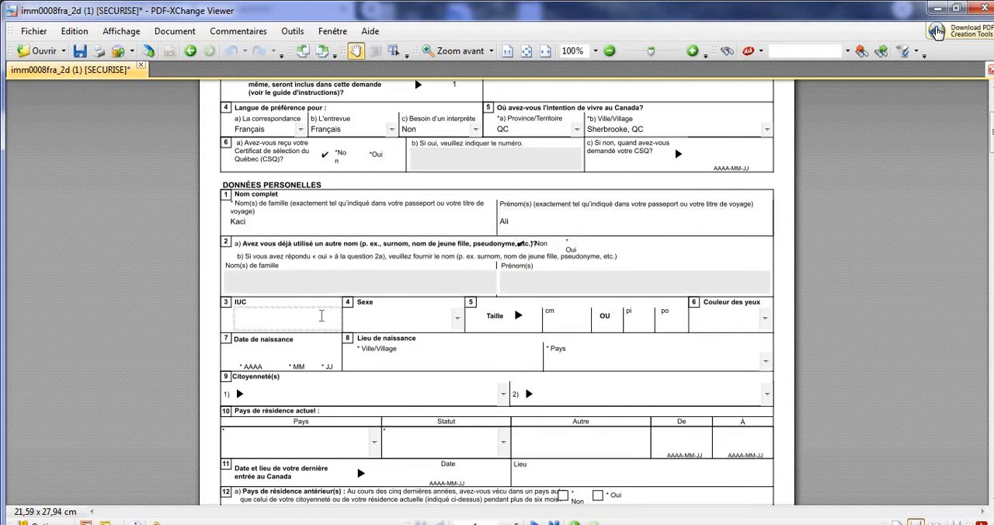
{"action": "left_click", "coordinate": [456, 318]}
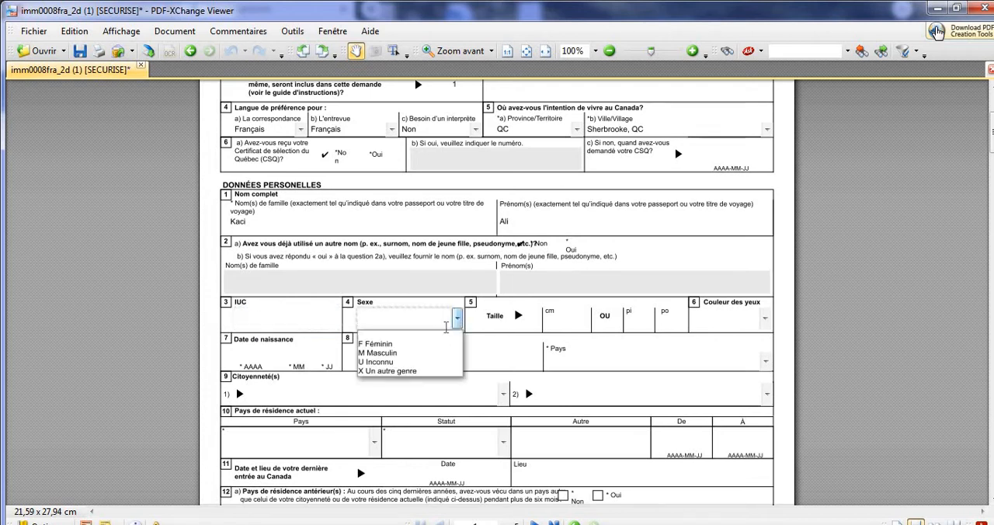
{"action": "left_click", "coordinate": [433, 353]}
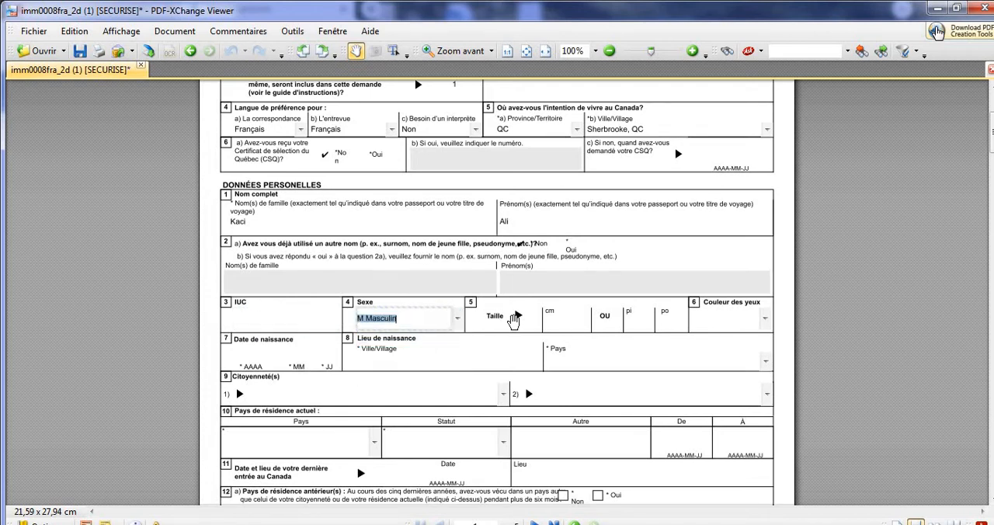
Set the applicant's height to 185 cm and eye colour to Gris.
{"action": "left_click", "coordinate": [557, 323]}
{"action": "type", "text": "185"}
{"action": "left_click", "coordinate": [723, 326]}
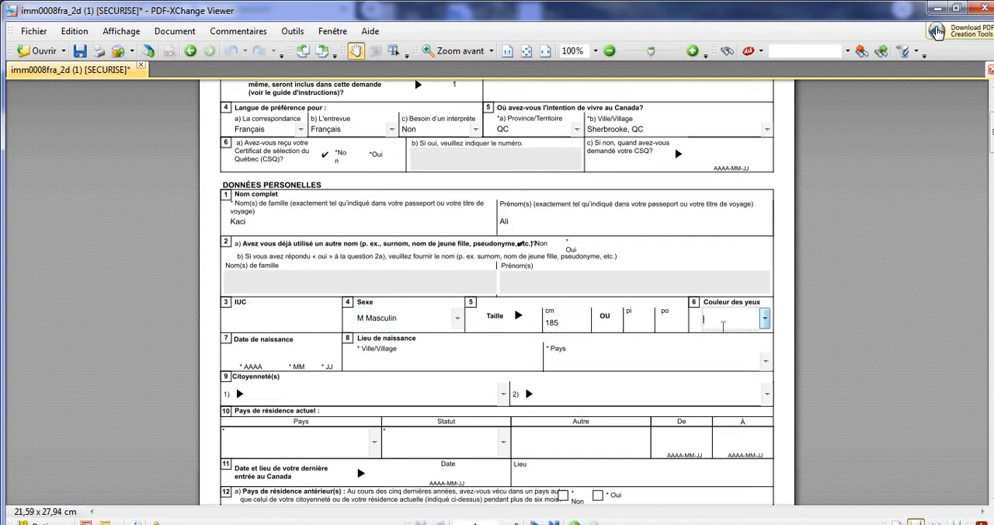
{"action": "left_click", "coordinate": [765, 319]}
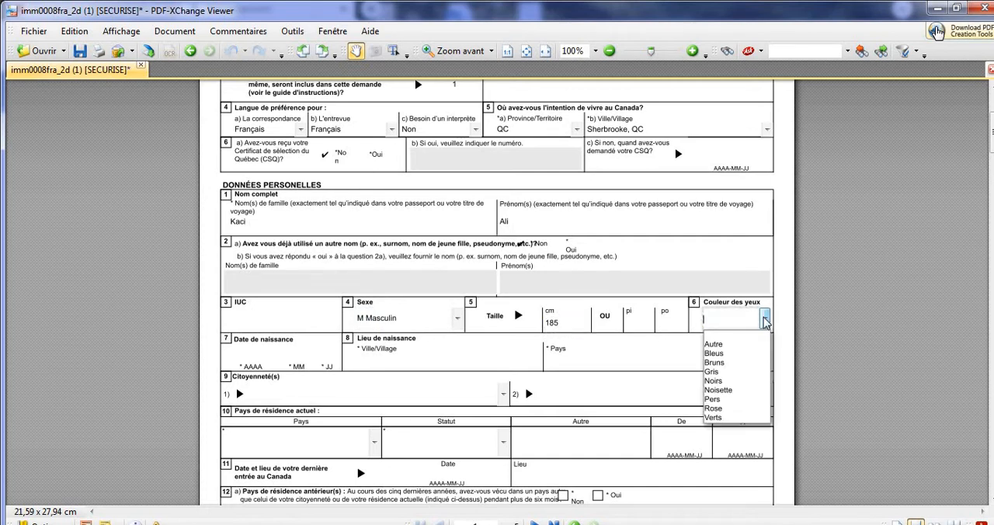
{"action": "left_click", "coordinate": [737, 372]}
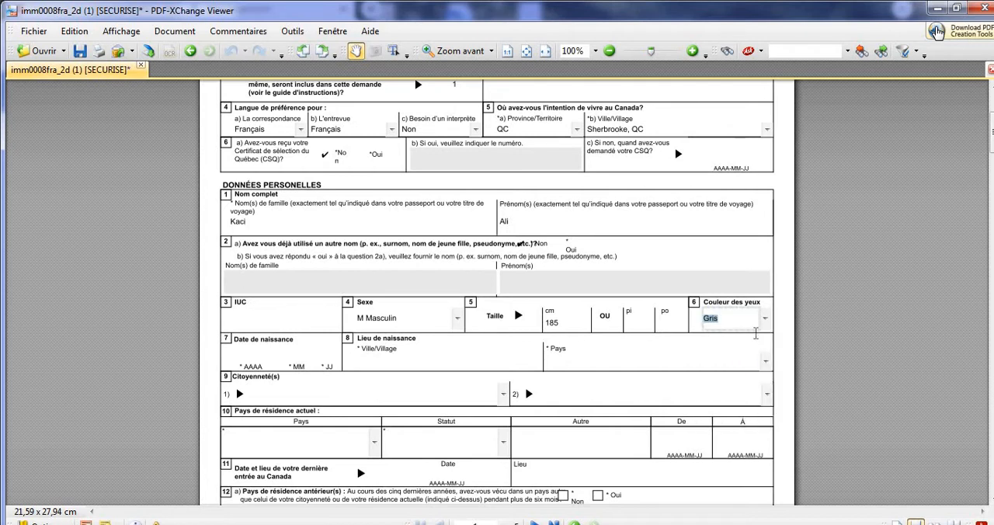
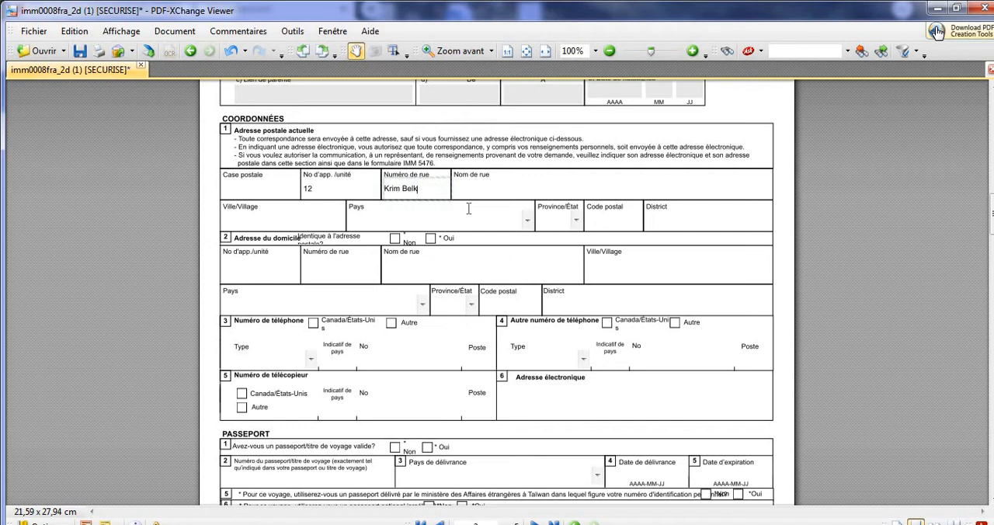
Replace the wrongly filled street number in the current mailing address and enter the street name in its own field.
{"action": "key", "text": "BackSpace"}
{"action": "key", "text": "BackSpace"}
{"action": "key", "text": "BackSpace"}
{"action": "key", "text": "BackSpace"}
{"action": "key", "text": "BackSpace"}
{"action": "key", "text": "BackSpace"}
{"action": "key", "text": "BackSpace"}
{"action": "key", "text": "Tab"}
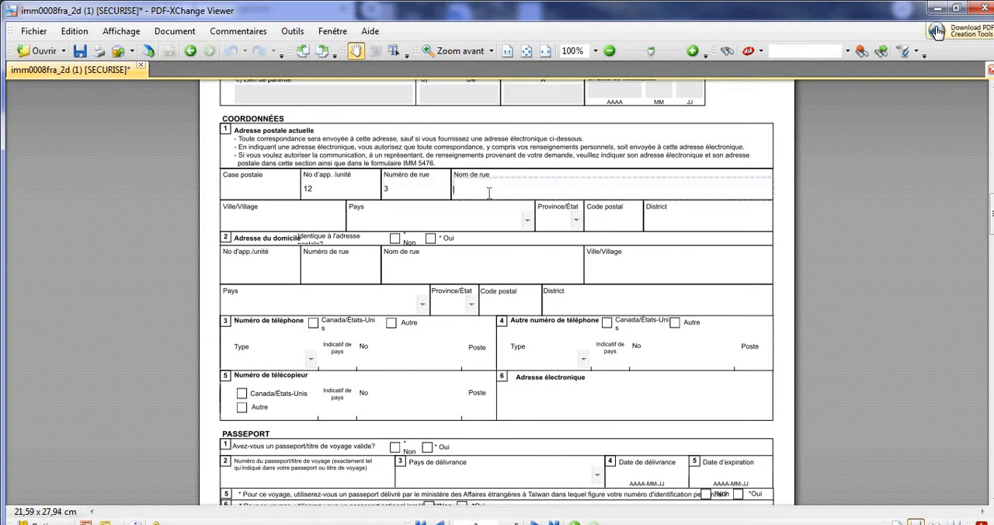
Enter the city of the current mailing address and set its country to Algérie.
{"action": "left_click", "coordinate": [329, 225]}
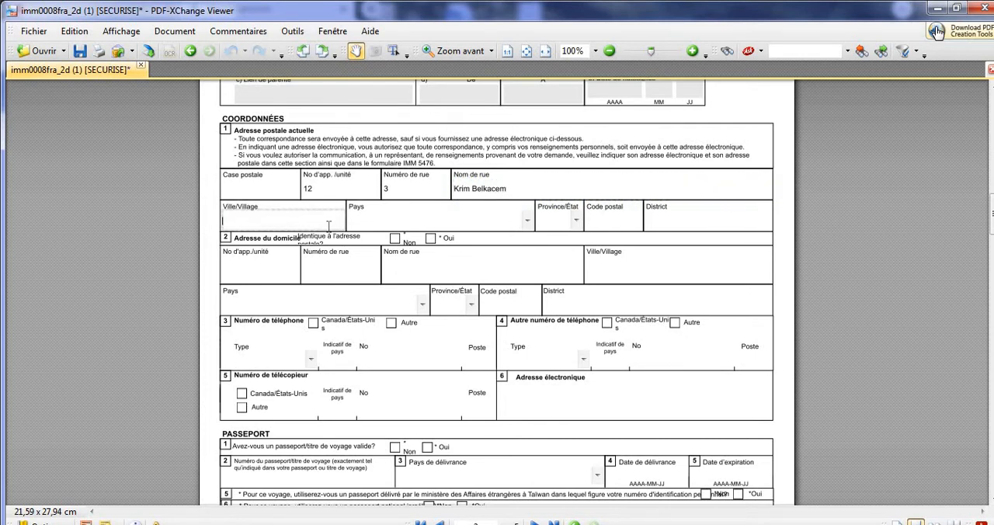
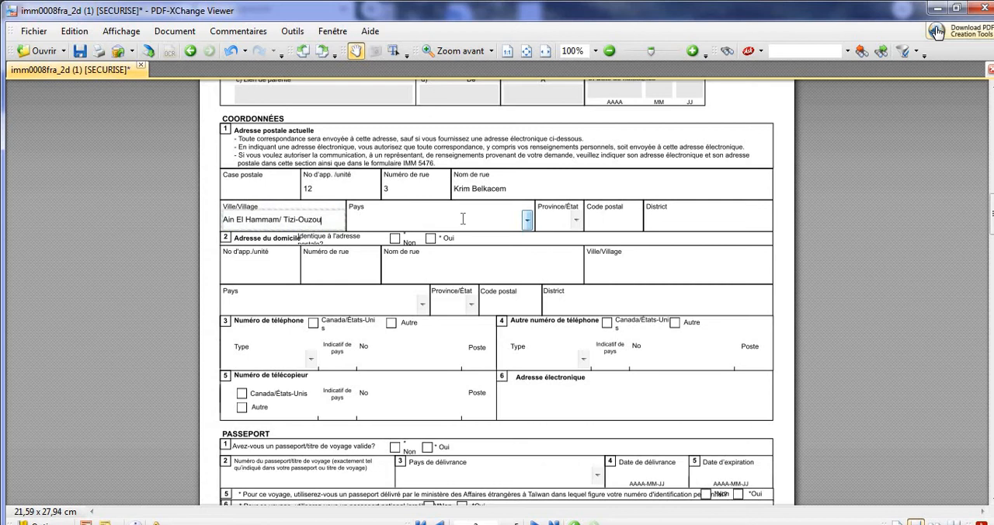
{"action": "left_click", "coordinate": [528, 222]}
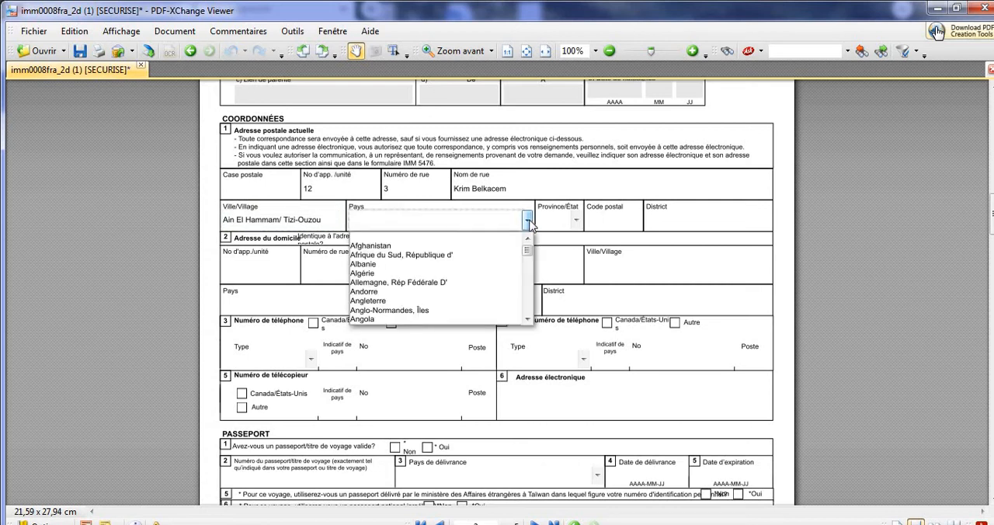
{"action": "left_click", "coordinate": [474, 280]}
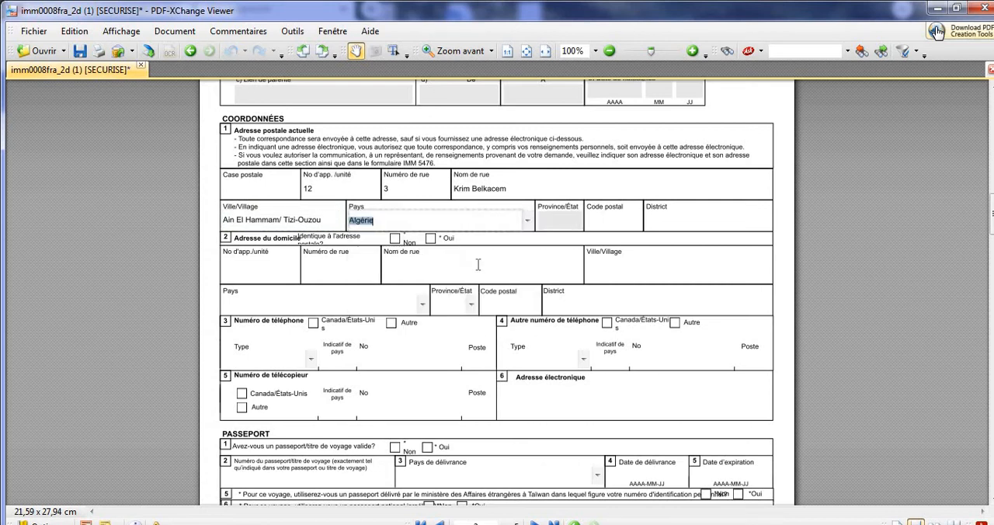
Enter the mailing address's postal code and answer Oui to the home address being identical to it.
{"action": "left_click", "coordinate": [602, 223]}
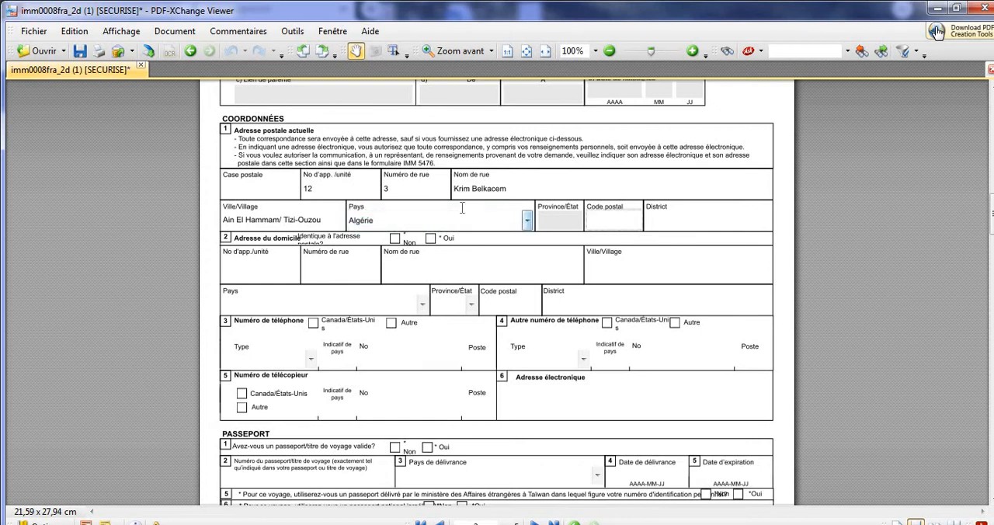
{"action": "type", "text": "15002"}
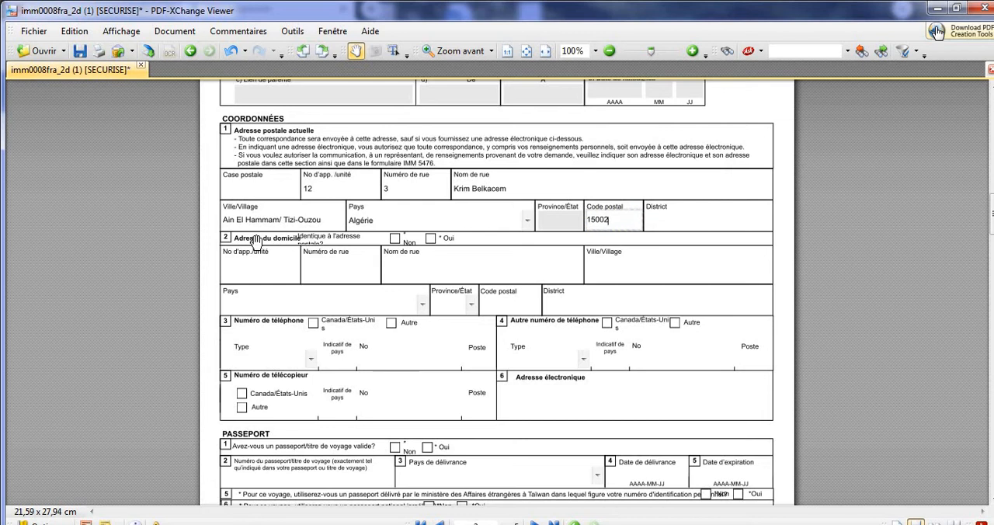
{"action": "left_click", "coordinate": [394, 239]}
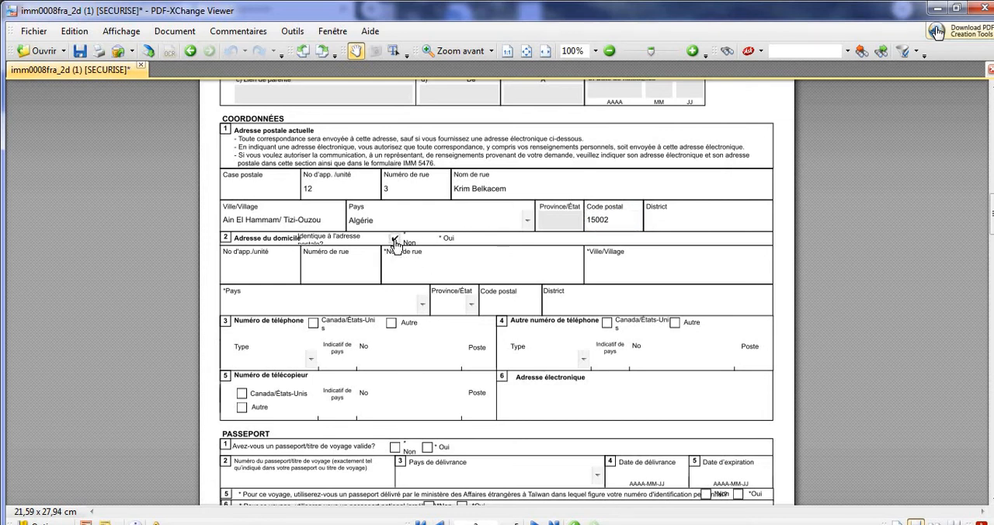
{"action": "left_click", "coordinate": [431, 240]}
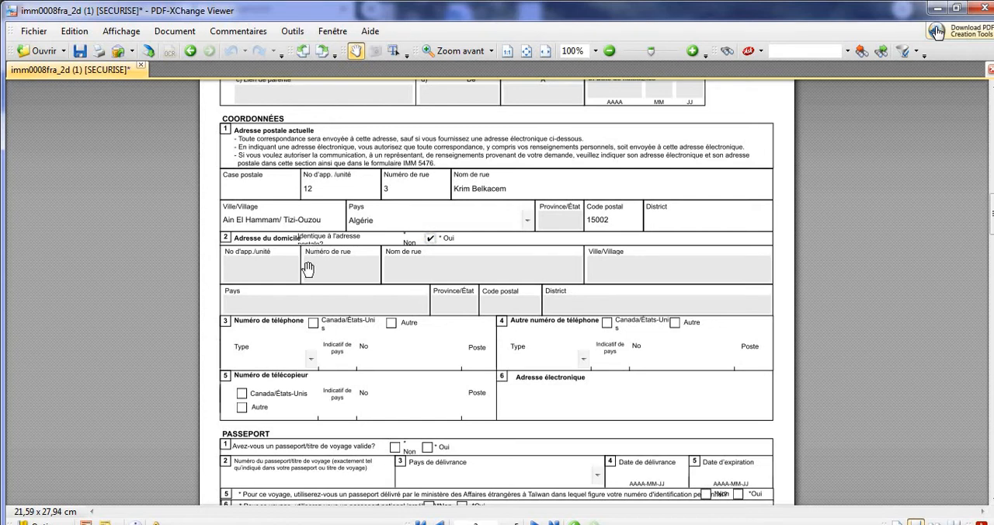
Mark the primary telephone number as Autre and set its type to Résidence.
{"action": "left_click", "coordinate": [391, 322]}
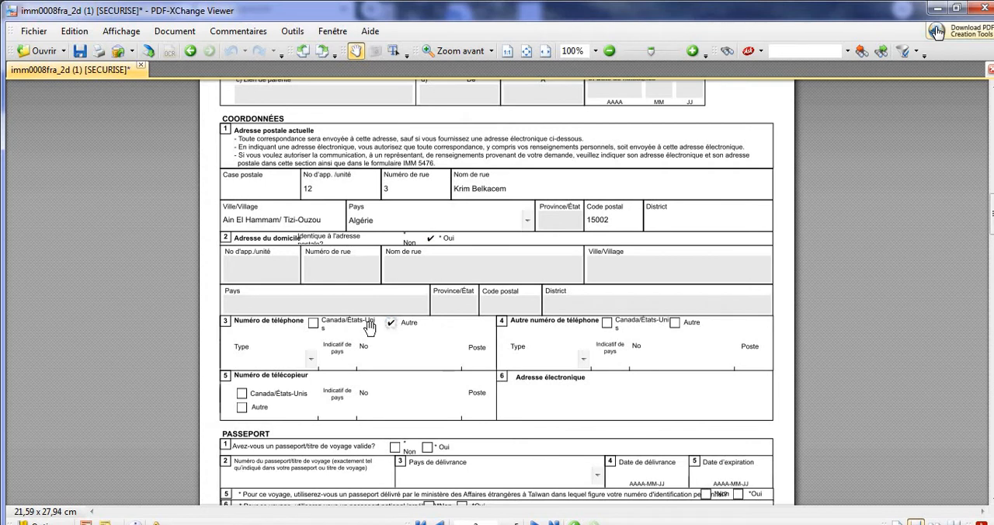
{"action": "left_click", "coordinate": [310, 362]}
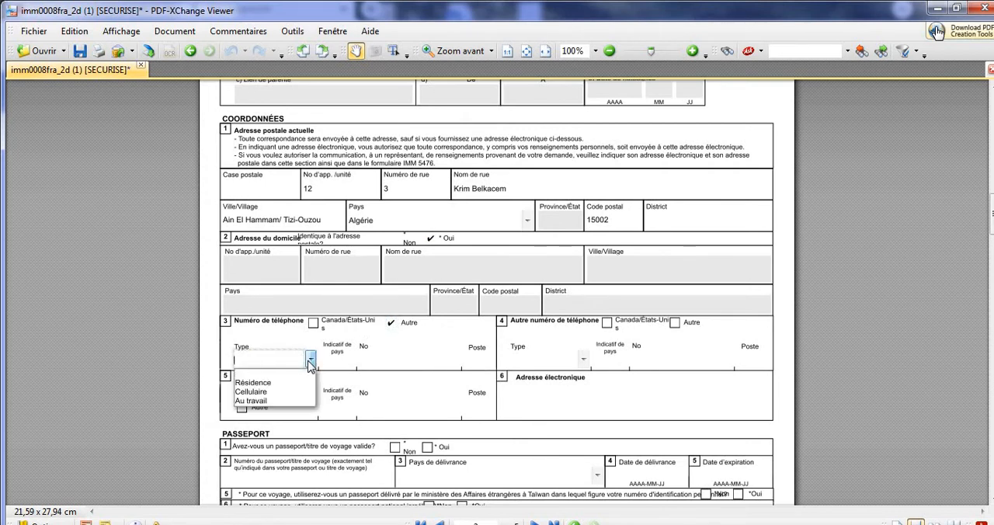
{"action": "left_click", "coordinate": [300, 384]}
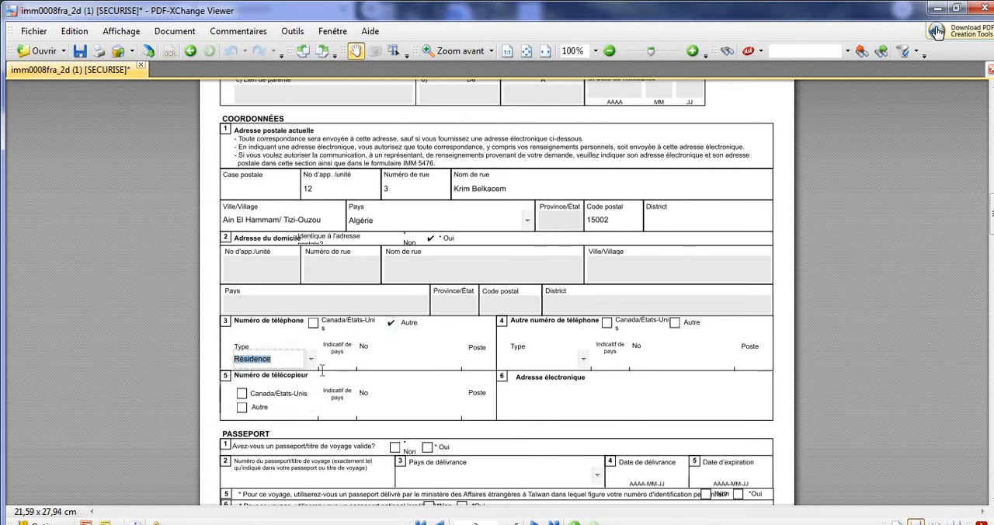
Set the primary telephone's country code to 213 and enter the applicant's home phone number.
{"action": "left_click", "coordinate": [338, 362]}
{"action": "type", "text": "201"}
{"action": "key", "text": "Tab"}
{"action": "type", "text": "3"}
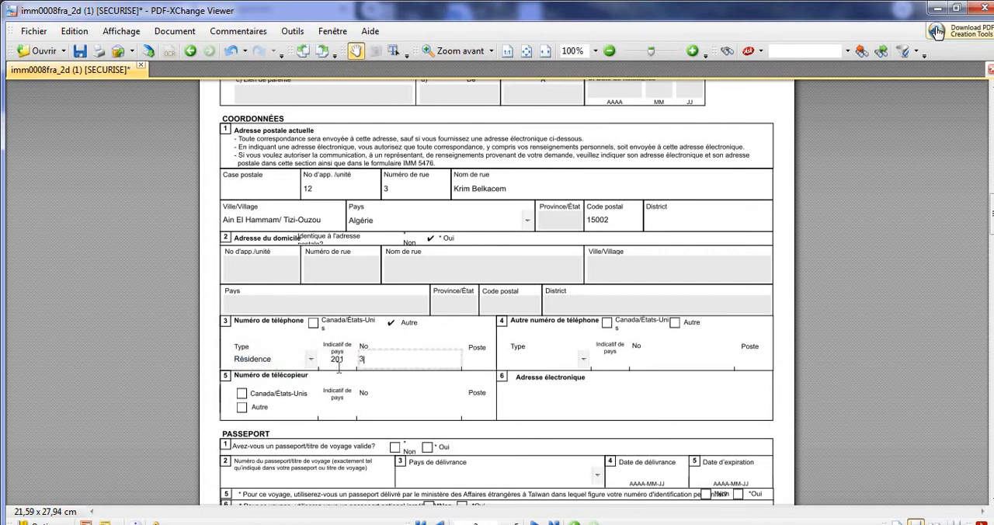
{"action": "key", "text": "BackSpace"}
{"action": "left_click", "coordinate": [348, 354]}
{"action": "key", "text": "BackSpace"}
{"action": "left_click", "coordinate": [343, 359]}
{"action": "key", "text": "BackSpace"}
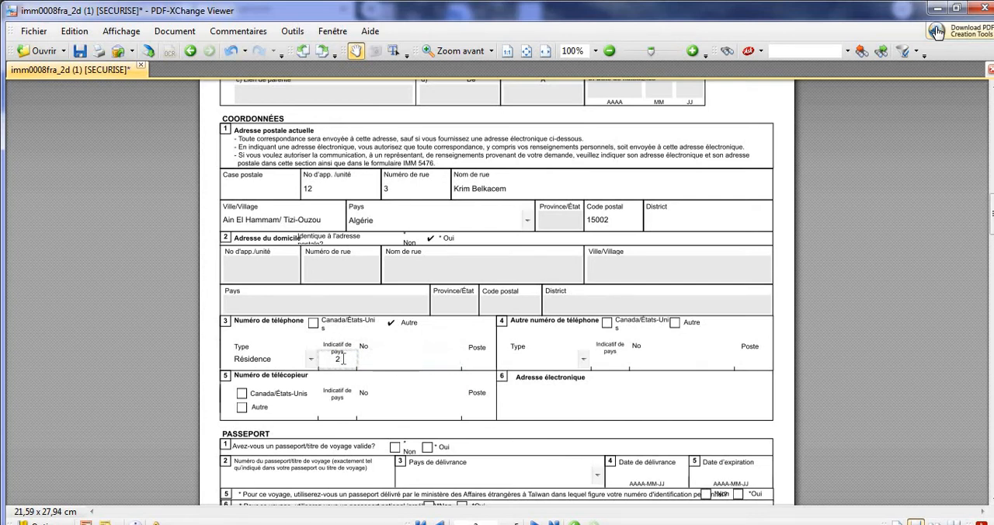
{"action": "type", "text": "13"}
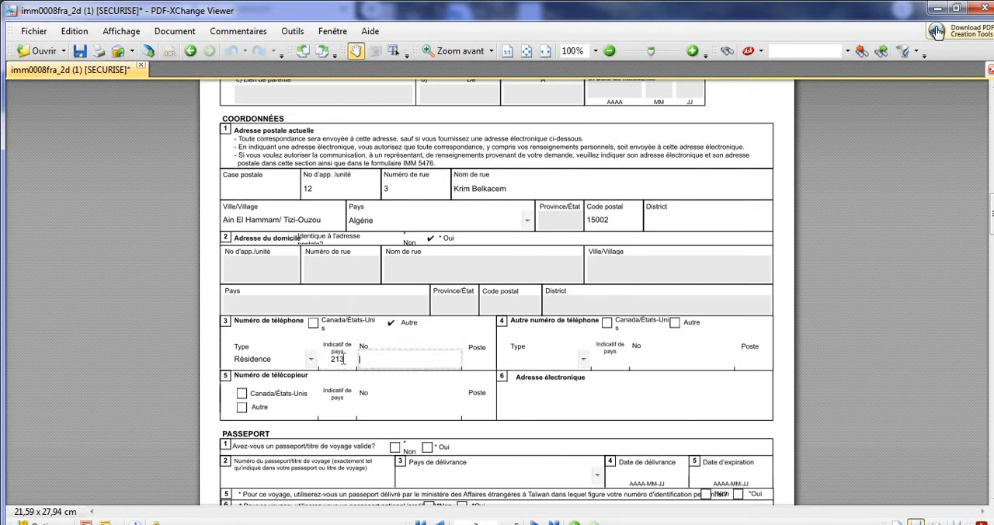
{"action": "type", "text": "26262626"}
Fill in the alternate telephone as Autre, type Cellulaire, country code 213, with the applicant's mobile number.
{"action": "left_click", "coordinate": [674, 322]}
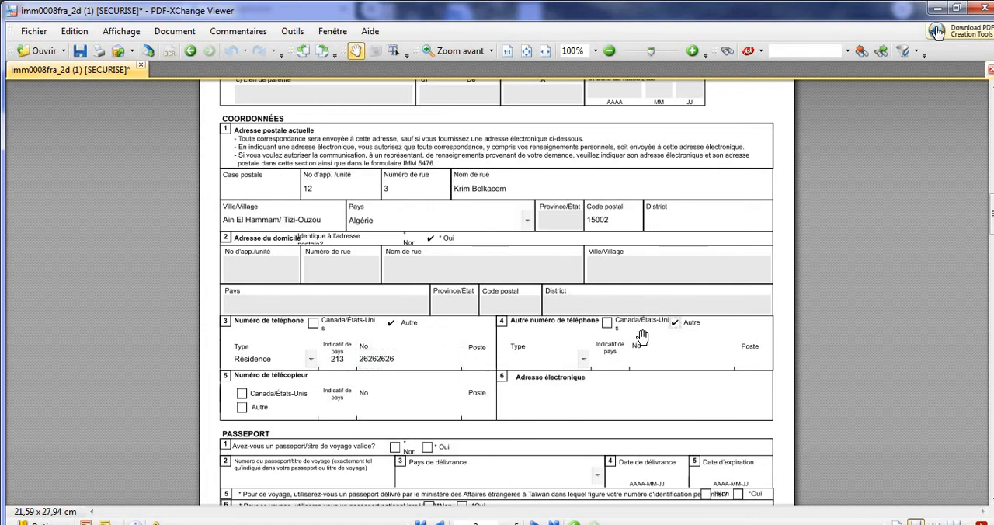
{"action": "left_click", "coordinate": [583, 358]}
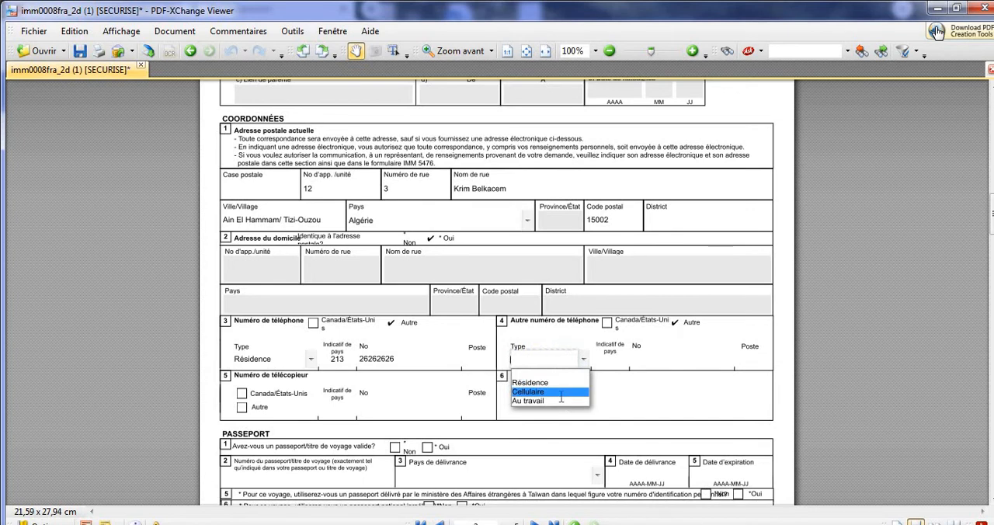
{"action": "left_click", "coordinate": [560, 392]}
{"action": "left_click", "coordinate": [616, 361]}
{"action": "type", "text": "213"}
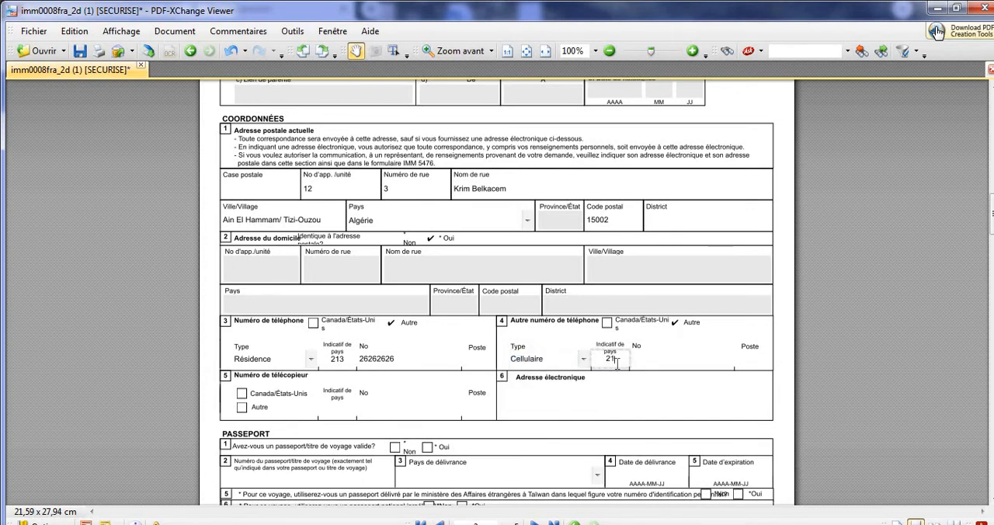
{"action": "key", "text": "Tab"}
{"action": "type", "text": "6"}
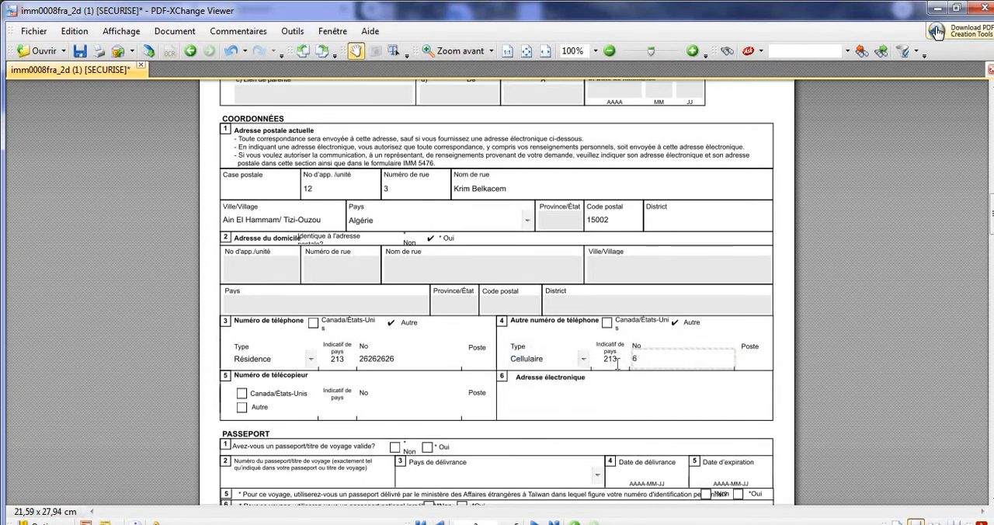
{"action": "type", "text": "06060606"}
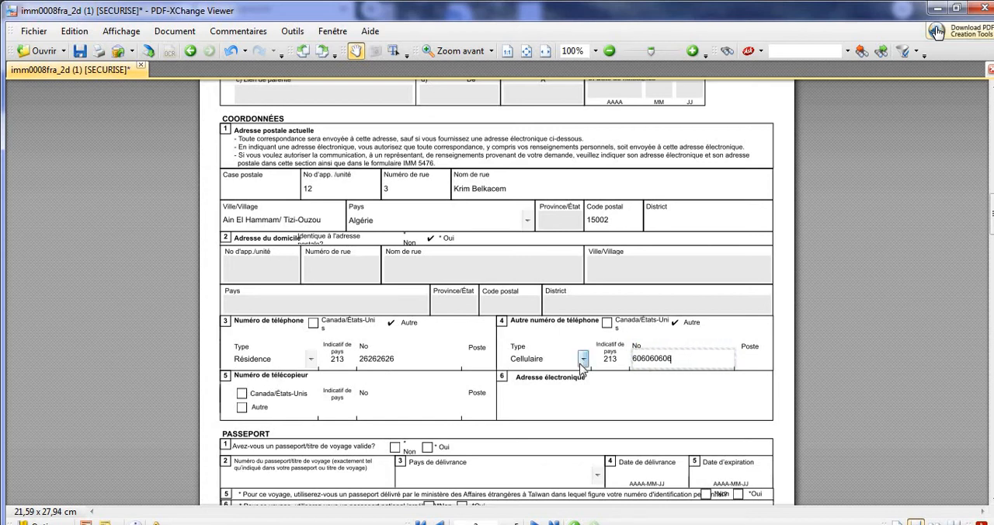
Enter the applicant's e-mail address under Adresse électronique in the contact details.
{"action": "left_click", "coordinate": [565, 404]}
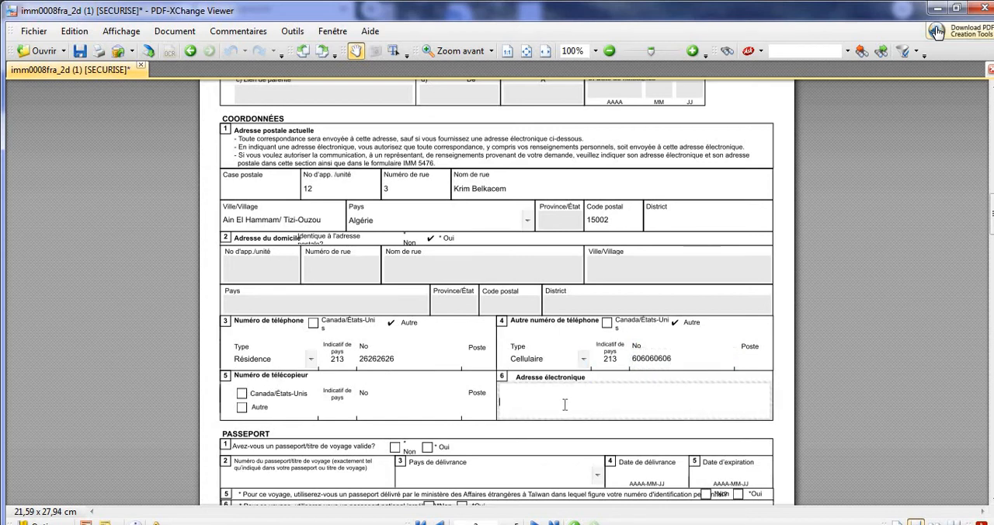
{"action": "type", "text": "adr"}
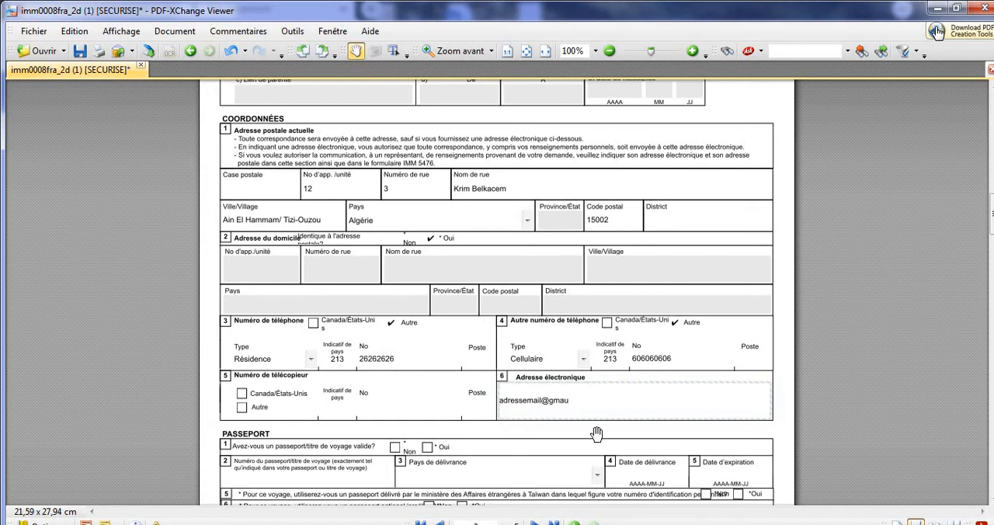
{"action": "type", "text": "essemail@gmail0.com"}
Answer Oui to having a valid passport and enter the passport number.
{"action": "scroll", "coordinate": [476, 294], "scroll_direction": "down", "scroll_amount": 2}
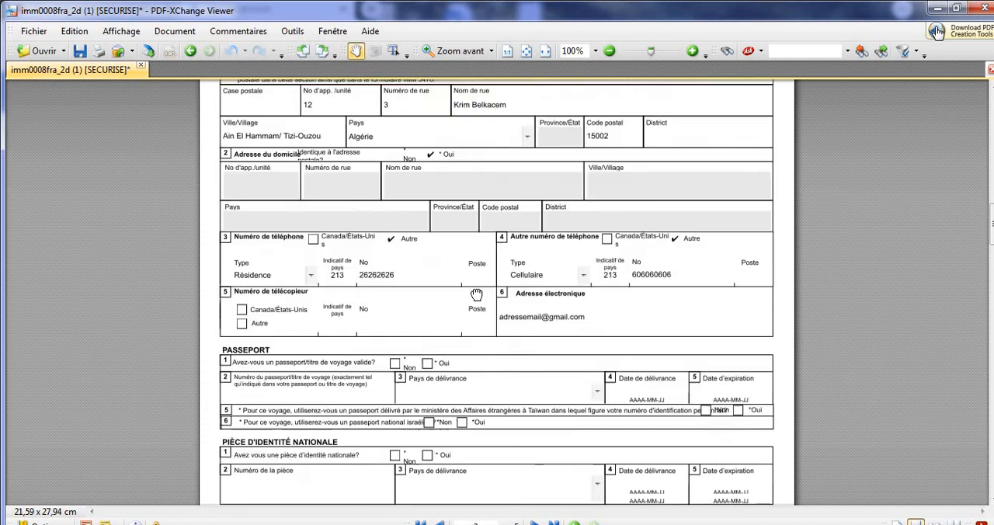
{"action": "scroll", "coordinate": [476, 294], "scroll_direction": "down", "scroll_amount": 2}
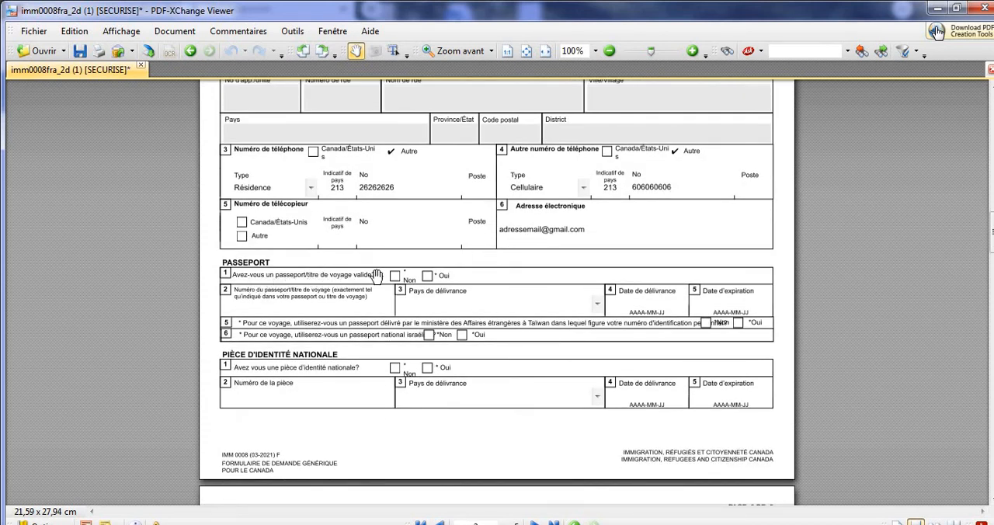
{"action": "left_click", "coordinate": [427, 276]}
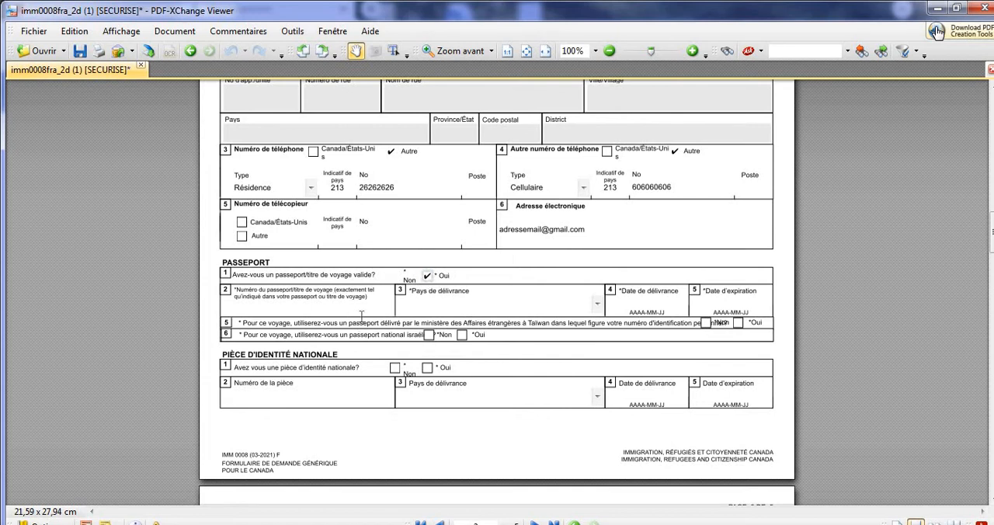
{"action": "left_click", "coordinate": [362, 313]}
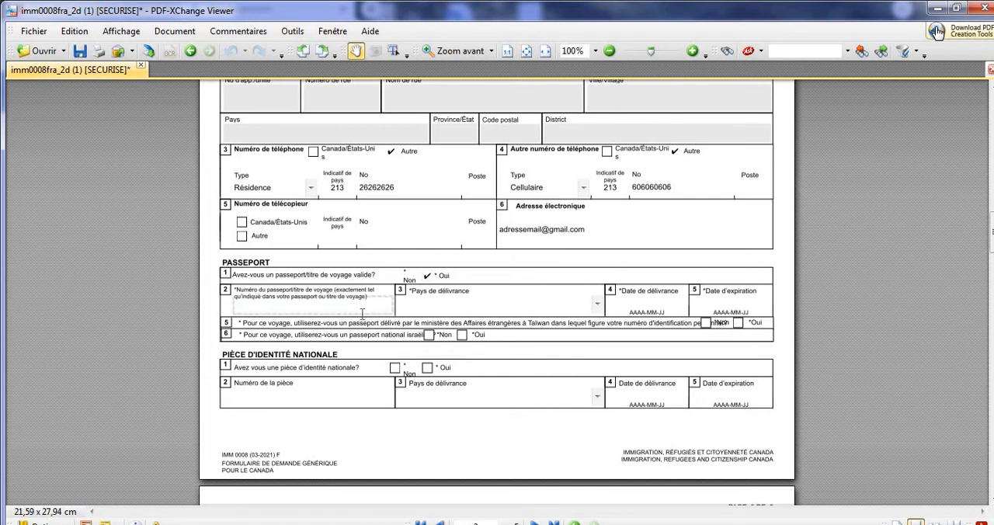
{"action": "type", "text": "123456789"}
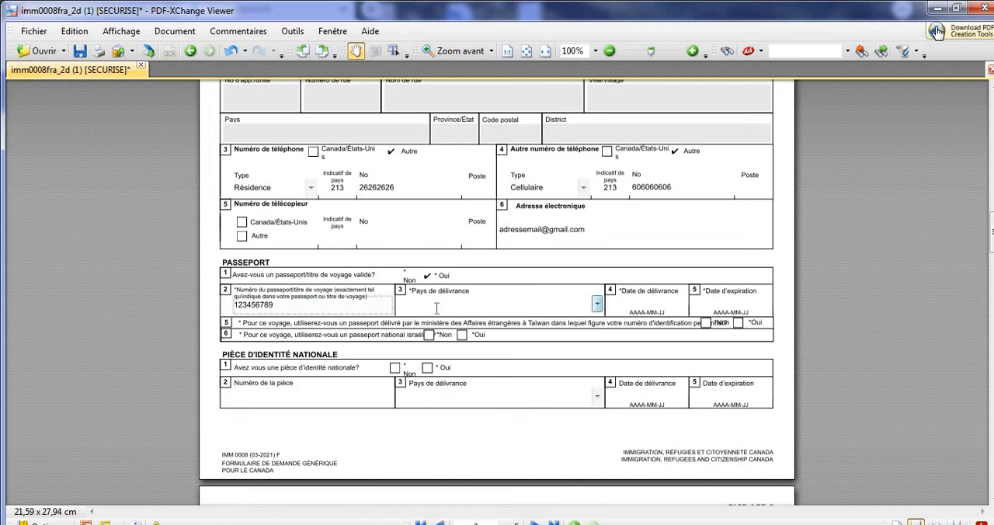
Set the passport's country of issue to DZA (Algérie).
{"action": "left_click", "coordinate": [436, 308]}
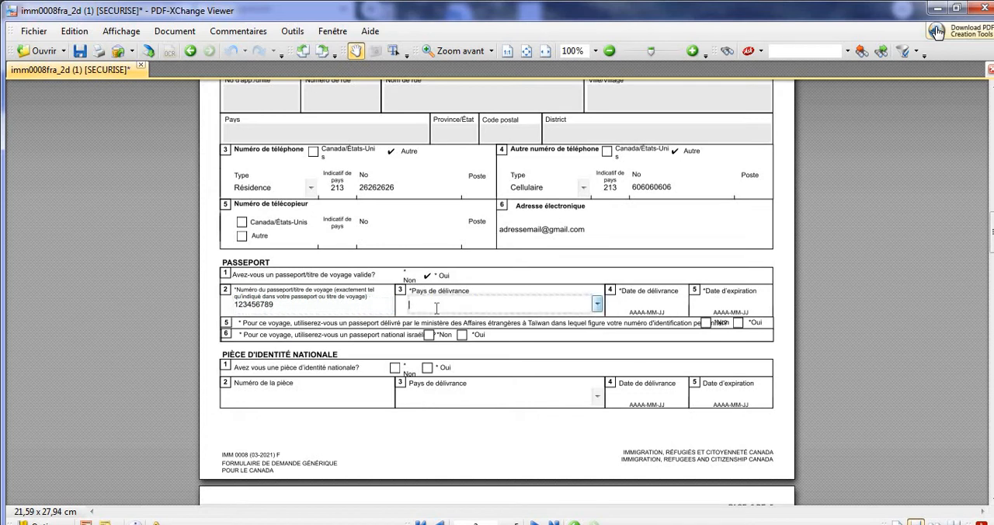
{"action": "left_click", "coordinate": [598, 306]}
{"action": "left_click_drag", "start_coordinate": [598, 328], "coordinate": [597, 337]}
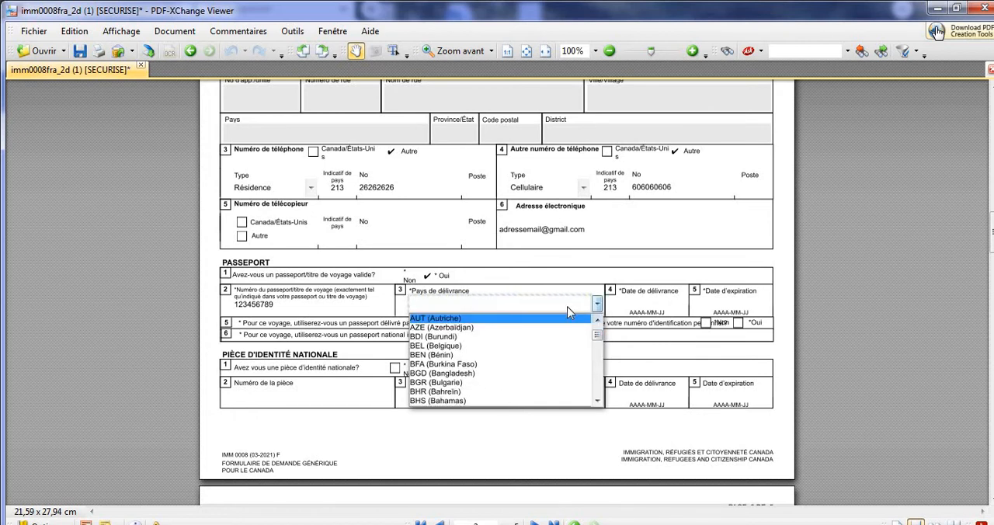
{"action": "type", "text": "dj"}
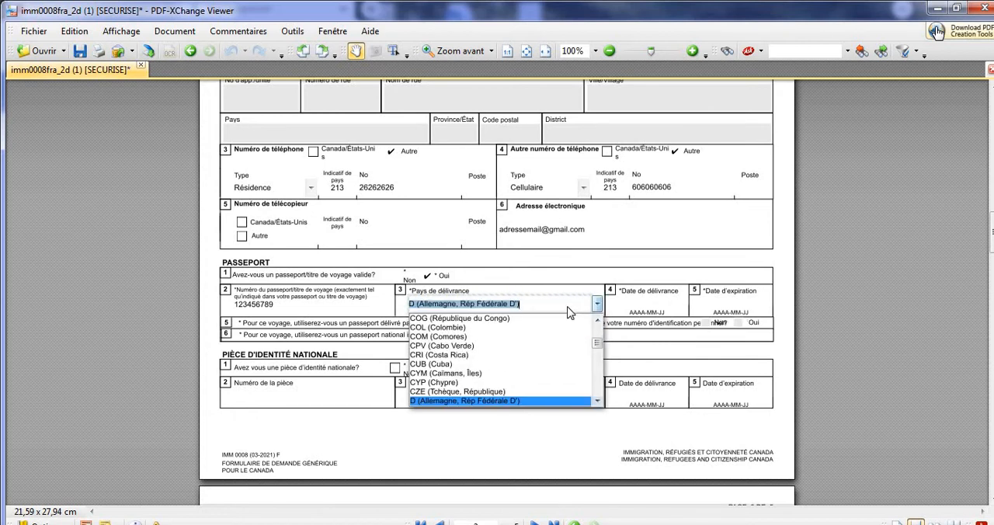
{"action": "key", "text": "Down"}
{"action": "key", "text": "Down"}
{"action": "key", "text": "Down"}
{"action": "key", "text": "Down"}
{"action": "key", "text": "Down"}
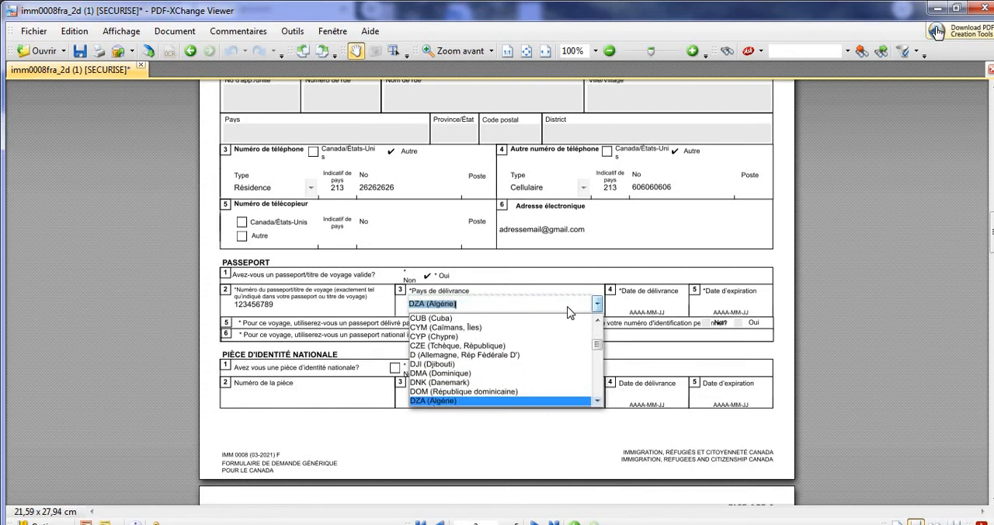
{"action": "key", "text": "Up"}
{"action": "key", "text": "Return"}
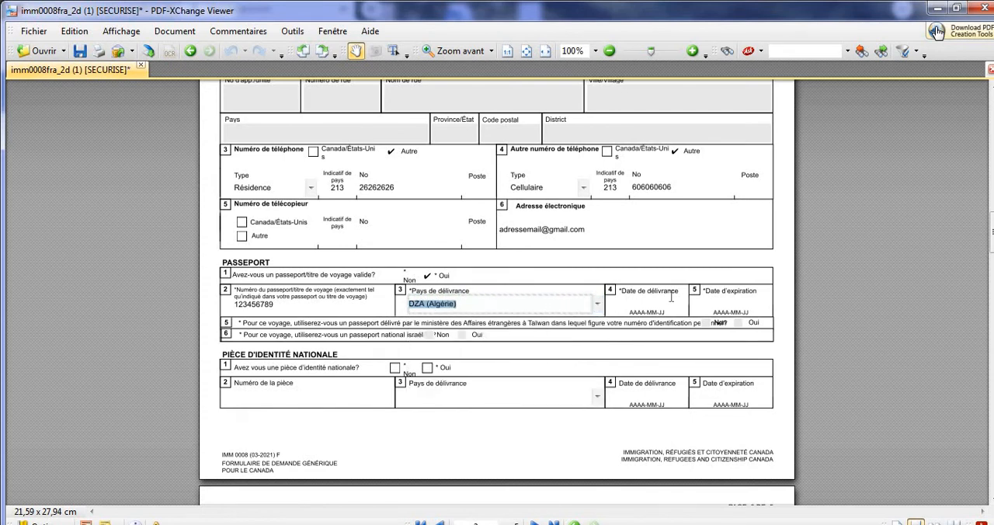
Set the passport's issue date to 2020-10-15 and its expiry date to 2030-10-14.
{"action": "left_click", "coordinate": [645, 305]}
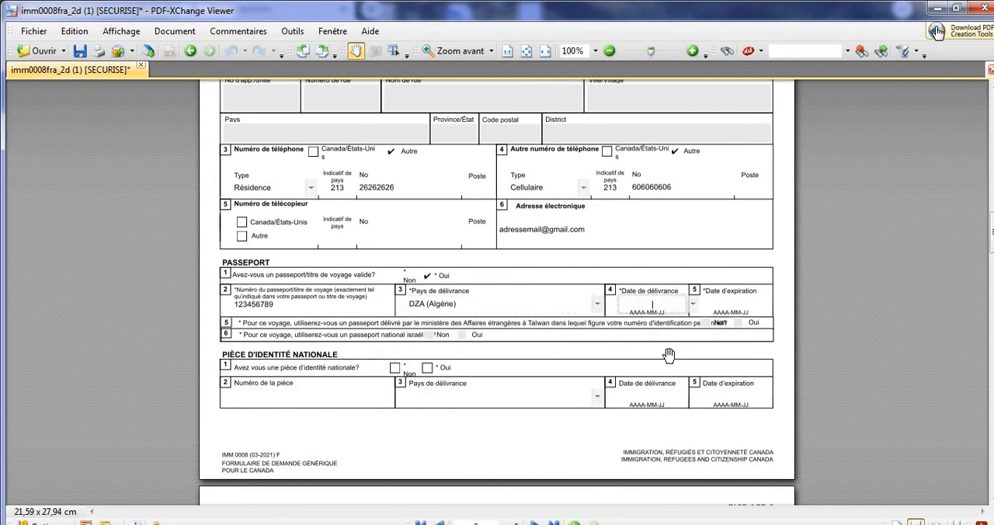
{"action": "type", "text": "200"}
{"action": "type", "text": "0"}
{"action": "type", "text": "-"}
{"action": "type", "text": "10-15"}
{"action": "left_click", "coordinate": [734, 303]}
{"action": "type", "text": "2030"}
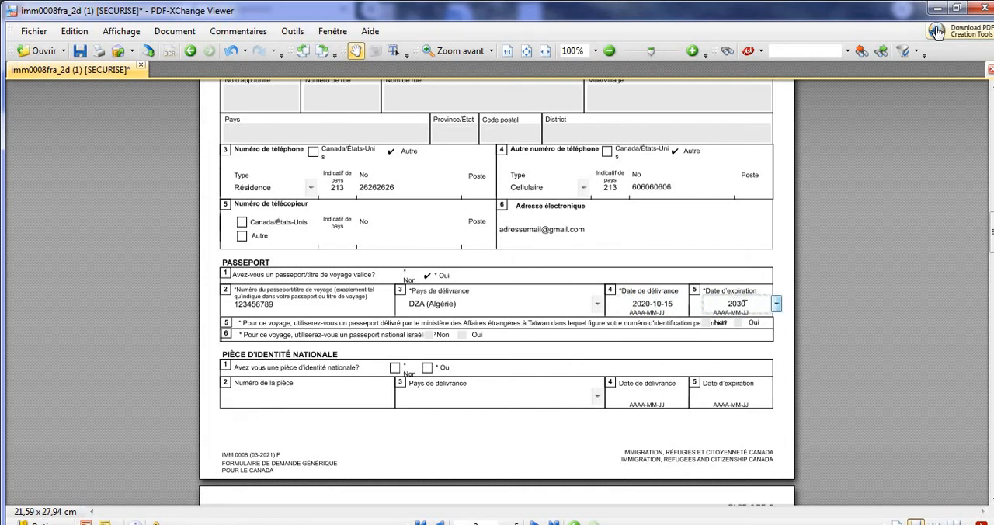
{"action": "type", "text": "-10-14"}
Answer Oui to having a national identity document and enter the document number.
{"action": "left_click", "coordinate": [427, 367]}
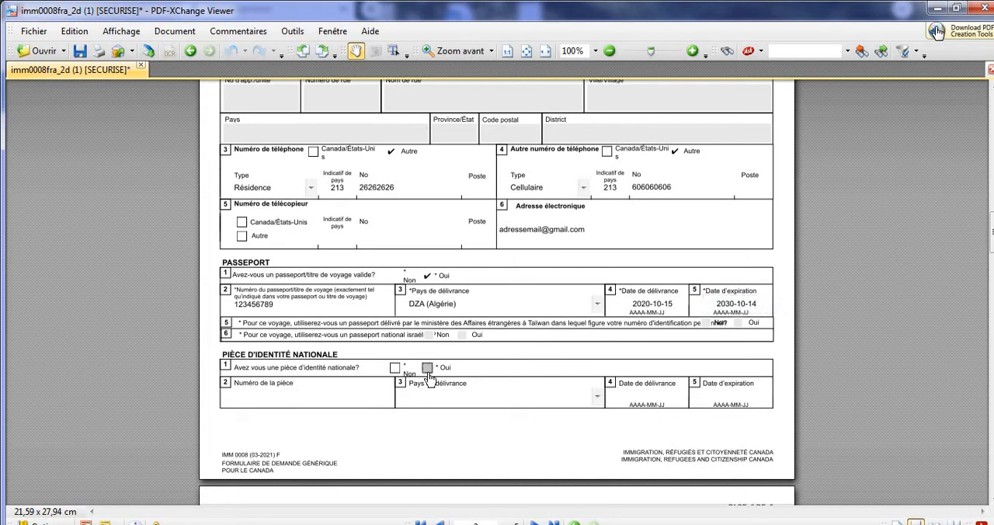
{"action": "left_click", "coordinate": [351, 402]}
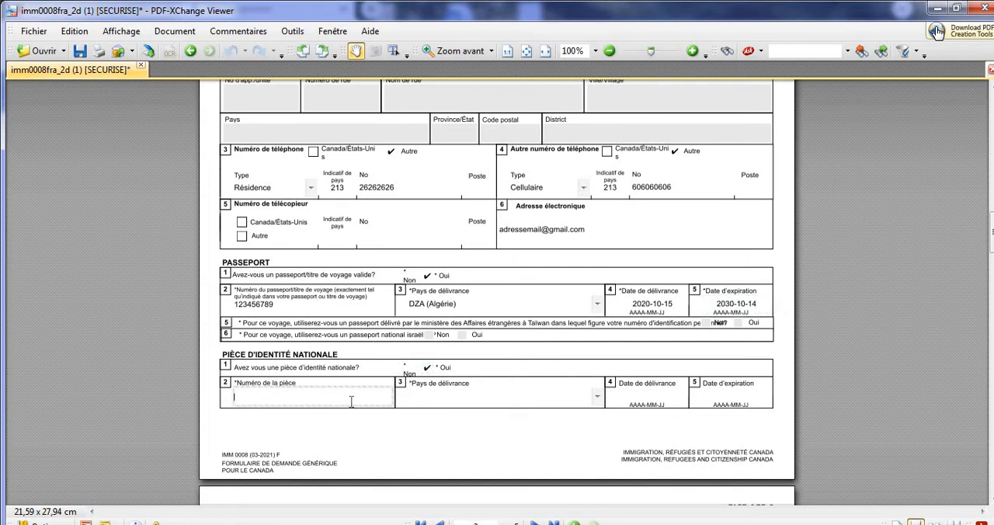
{"action": "type", "text": "123456789"}
{"action": "key", "text": "Tab"}
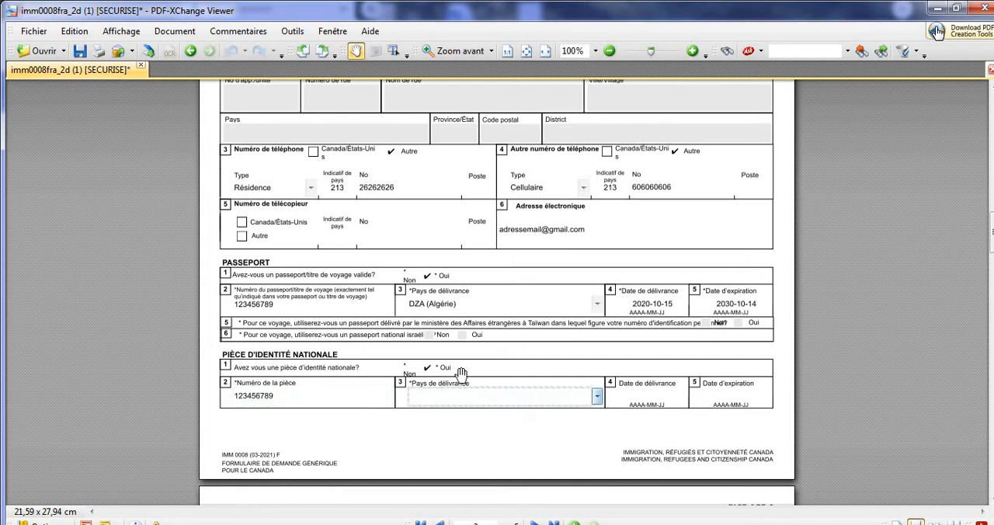
Set the national identity document's country of issue to Algérie and its issue date to 2017-03-15.
{"action": "left_click", "coordinate": [596, 396]}
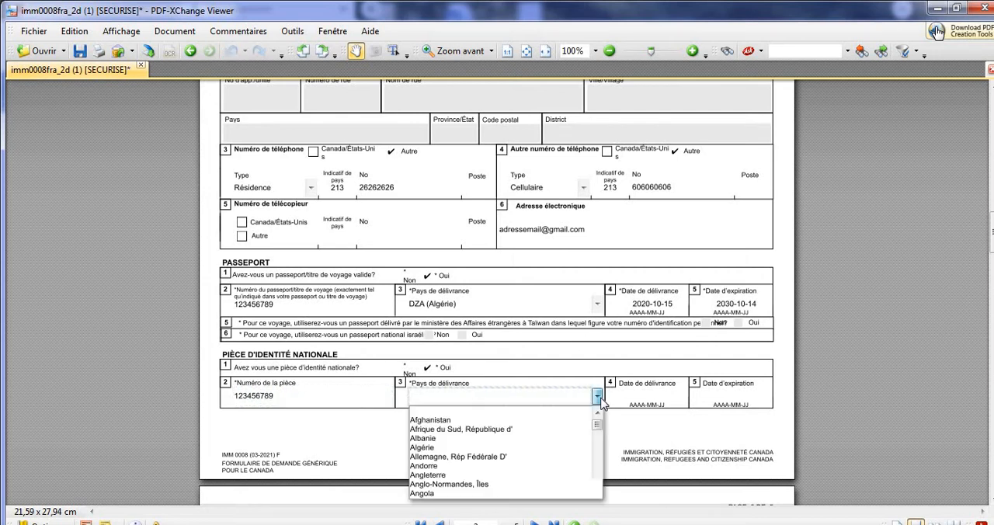
{"action": "left_click", "coordinate": [550, 449]}
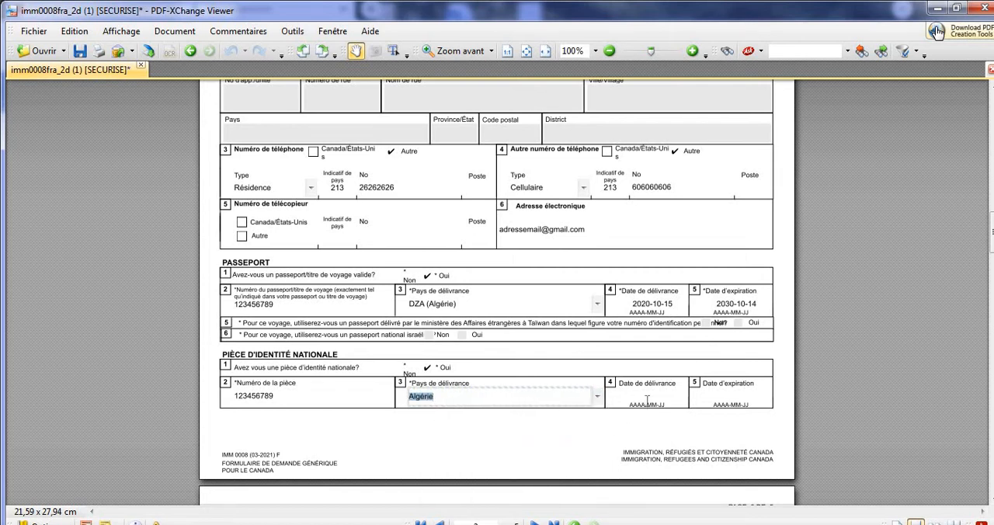
{"action": "left_click", "coordinate": [648, 397]}
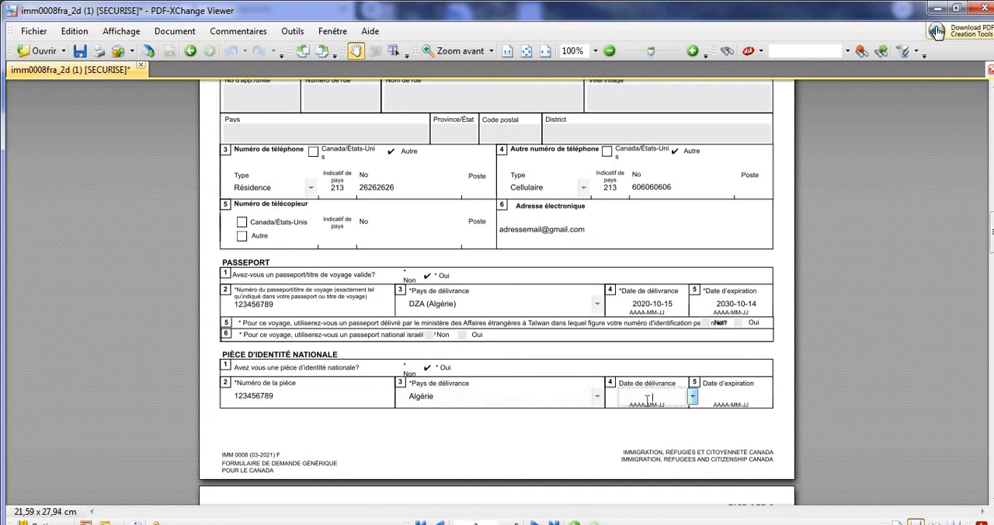
{"action": "type", "text": "2017-03-"}
{"action": "type", "text": "15"}
Set the national identity document's expiry date to 2027-03-14 in the AAAA-MM-JJ format.
{"action": "left_click", "coordinate": [715, 394]}
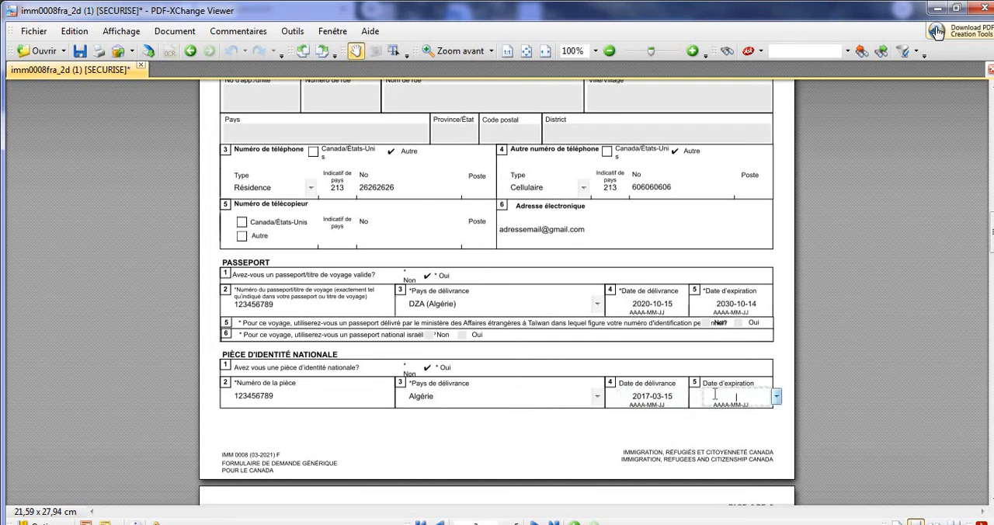
{"action": "type", "text": "2027/03-14"}
{"action": "left_click_drag", "start_coordinate": [992, 240], "coordinate": [992, 268]}
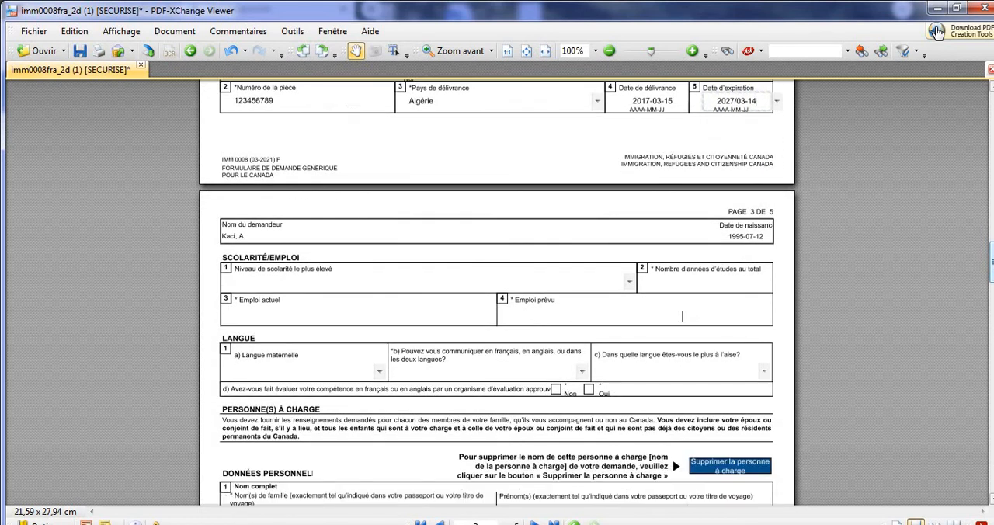
{"action": "left_click", "coordinate": [630, 282]}
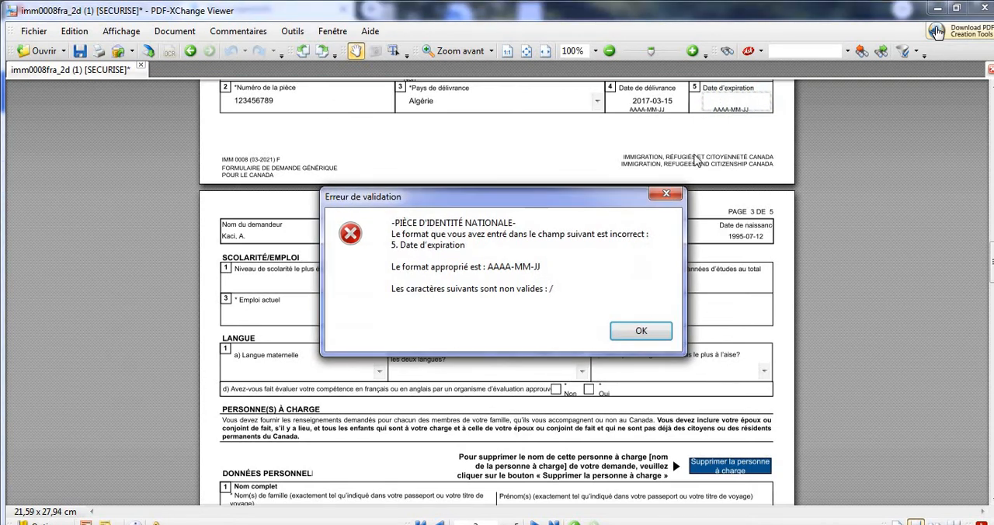
{"action": "left_click", "coordinate": [641, 330]}
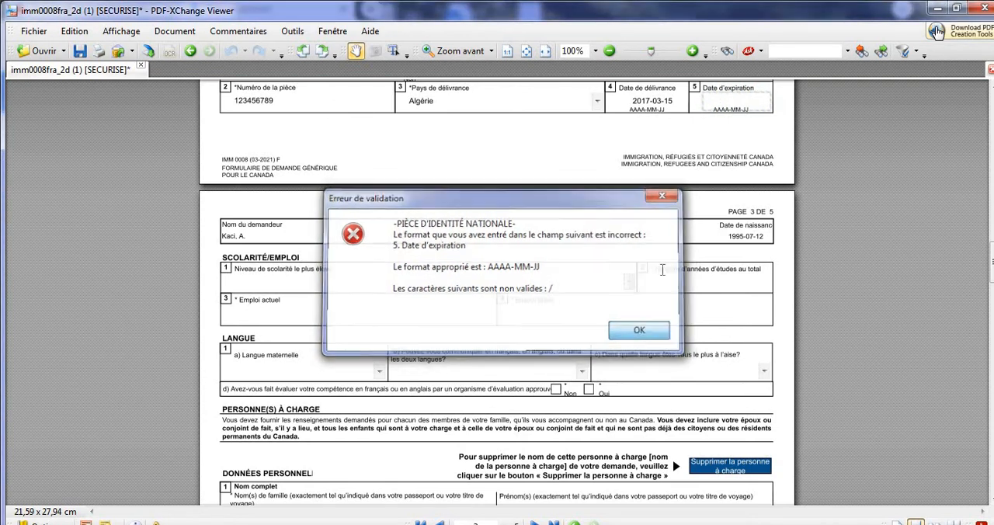
{"action": "left_click", "coordinate": [740, 111]}
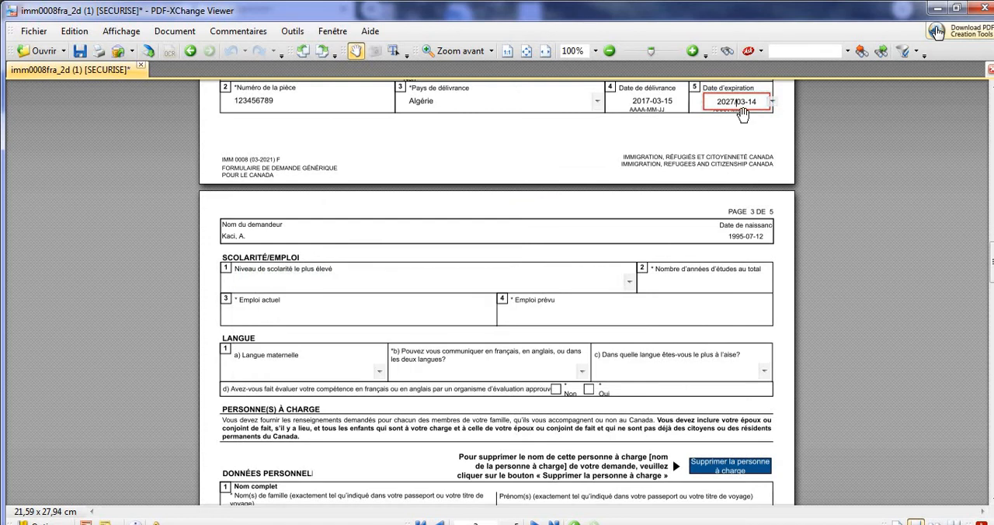
{"action": "key", "text": "BackSpace"}
{"action": "type", "text": "-"}
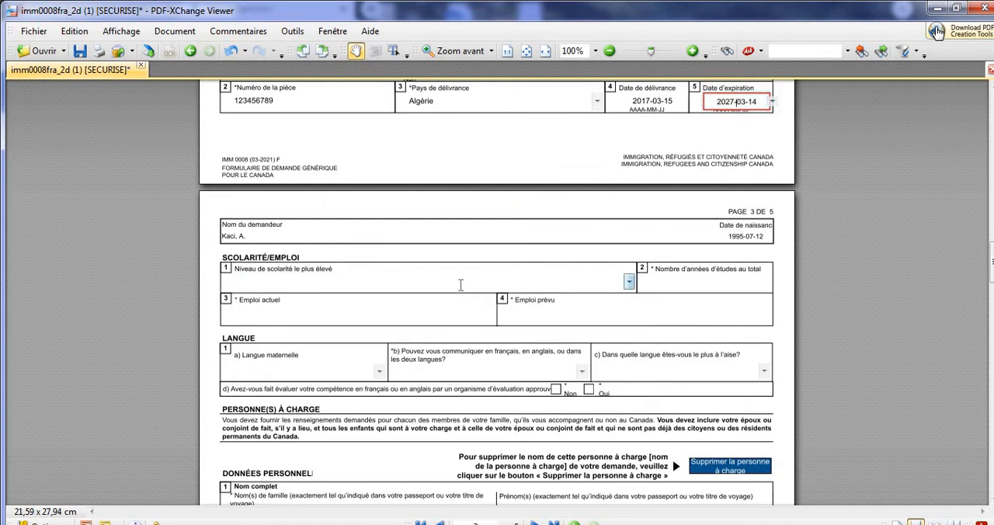
Set the highest level of education to Études supérieures – sans grade and the total years of study to 15.
{"action": "left_click", "coordinate": [432, 281]}
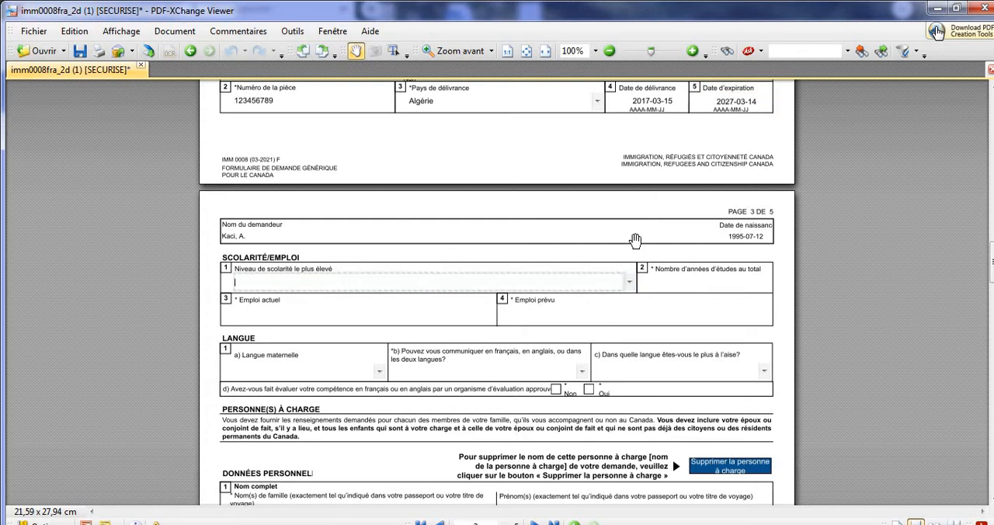
{"action": "left_click", "coordinate": [630, 284]}
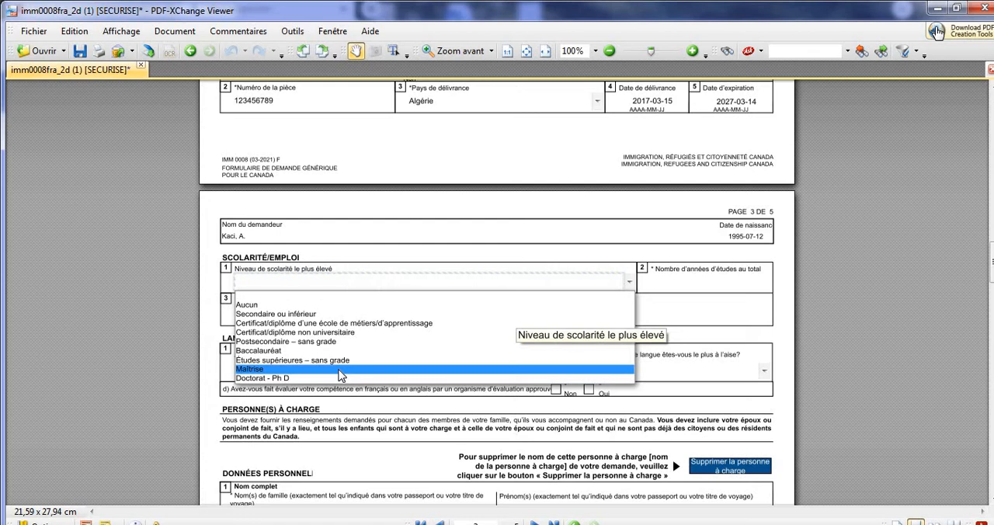
{"action": "left_click", "coordinate": [277, 362]}
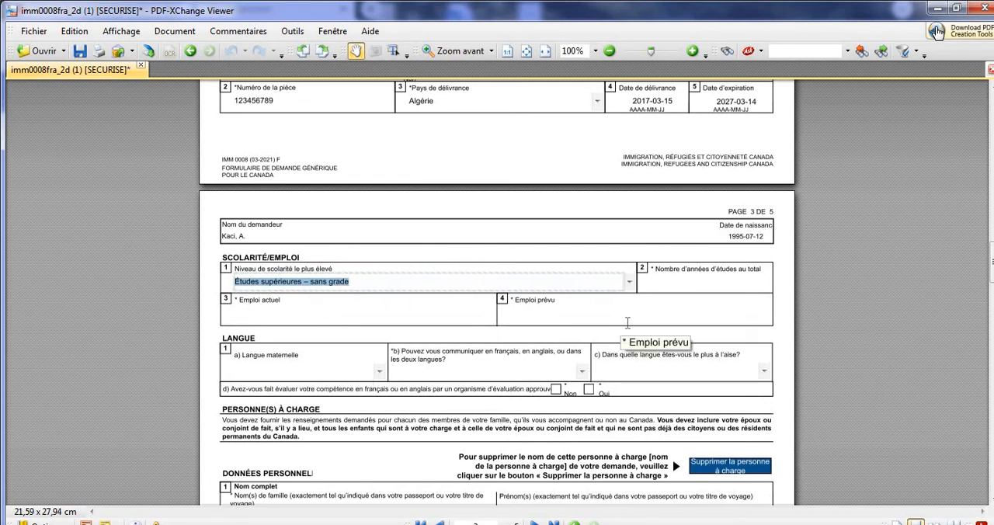
{"action": "left_click", "coordinate": [729, 290]}
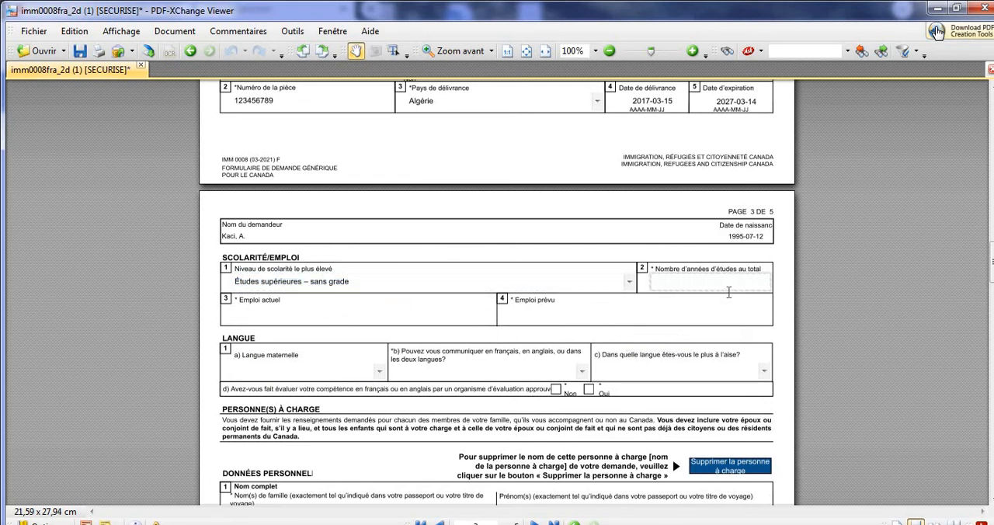
{"action": "type", "text": "155"}
Enter étudiant as the current occupation (Emploi actuel) and informaticien as the intended occupation (Emploi prévu).
{"action": "left_click_drag", "start_coordinate": [992, 263], "coordinate": [992, 269]}
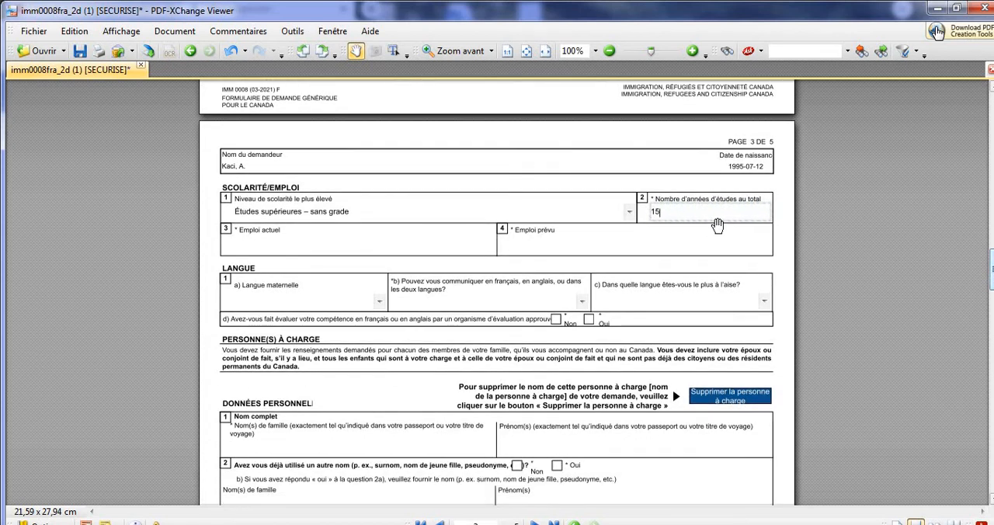
{"action": "left_click", "coordinate": [457, 245]}
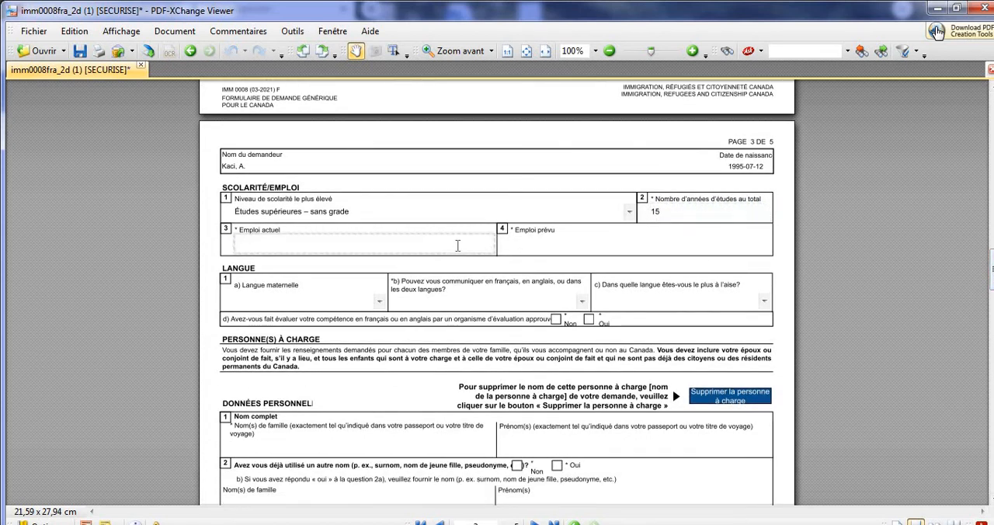
{"action": "type", "text": "ét"}
{"action": "type", "text": "udiant"}
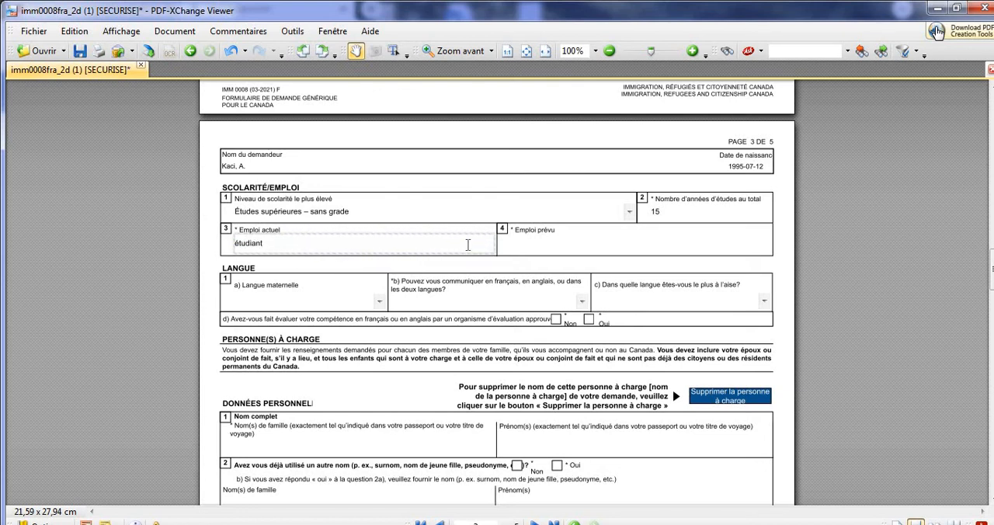
{"action": "left_click", "coordinate": [540, 243]}
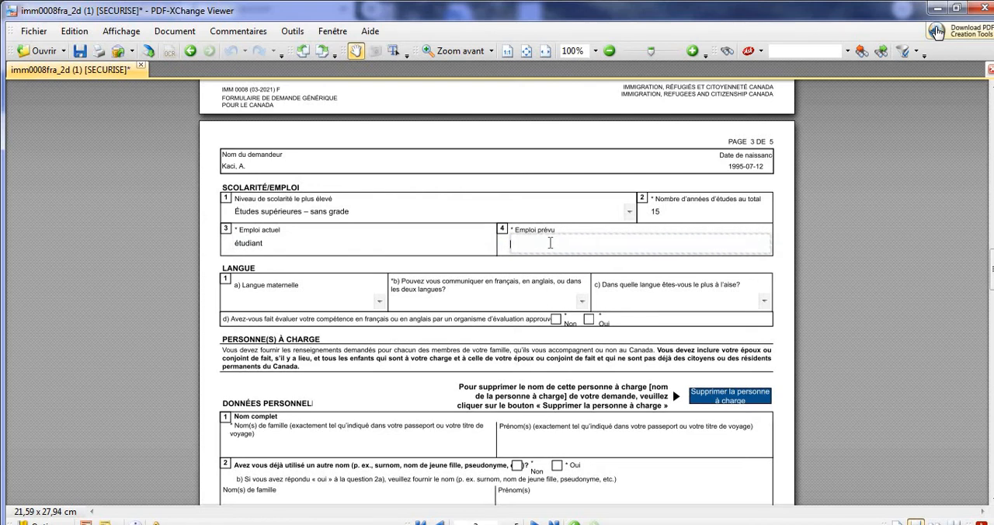
{"action": "type", "text": "informaticien"}
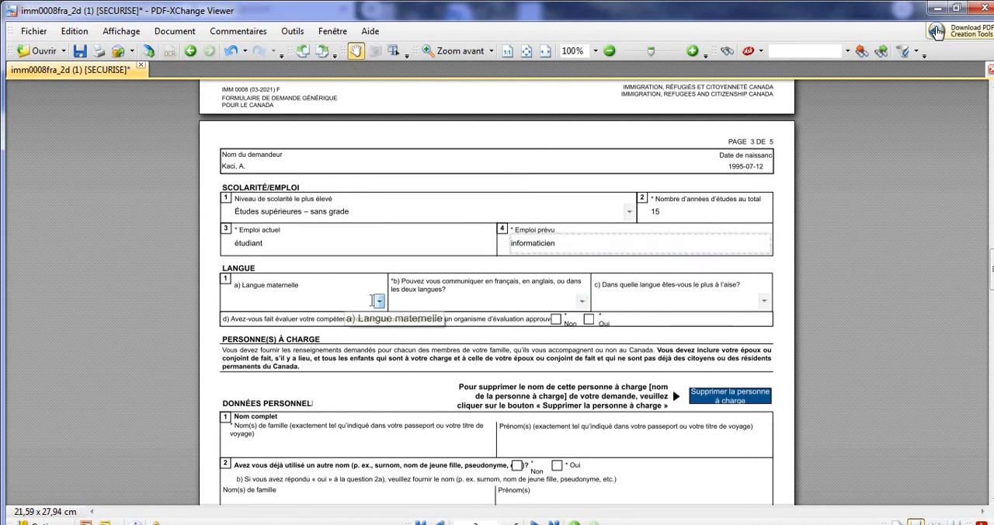
Set the mother tongue to Berbère and the ability to communicate in French or English to Dans les deux langues.
{"action": "left_click", "coordinate": [379, 301]}
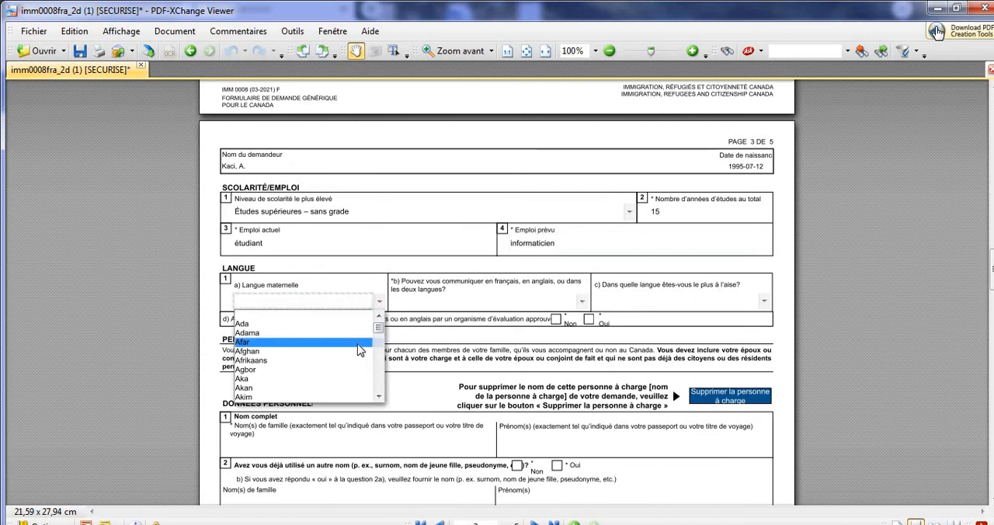
{"action": "key", "text": "b"}
{"action": "left_click", "coordinate": [379, 397]}
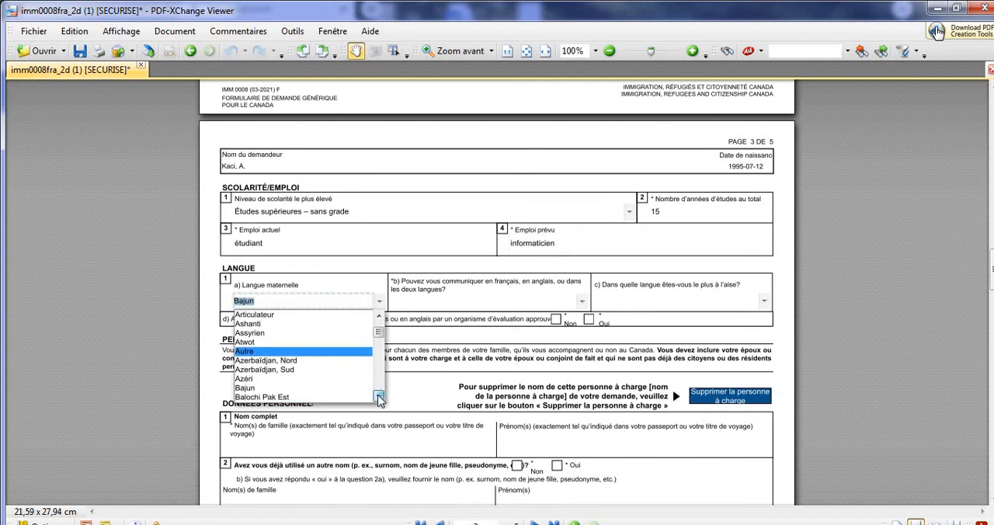
{"action": "left_click", "coordinate": [379, 397]}
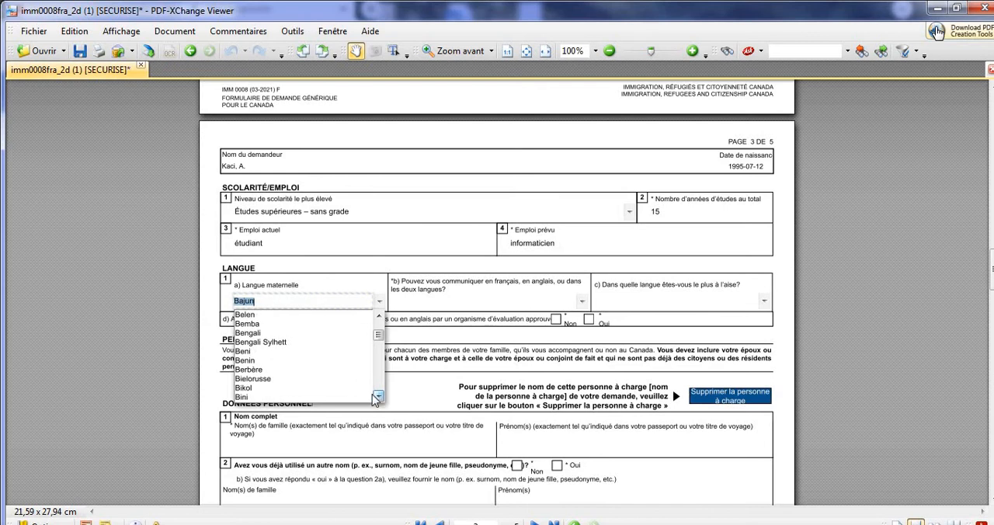
{"action": "left_click", "coordinate": [341, 371]}
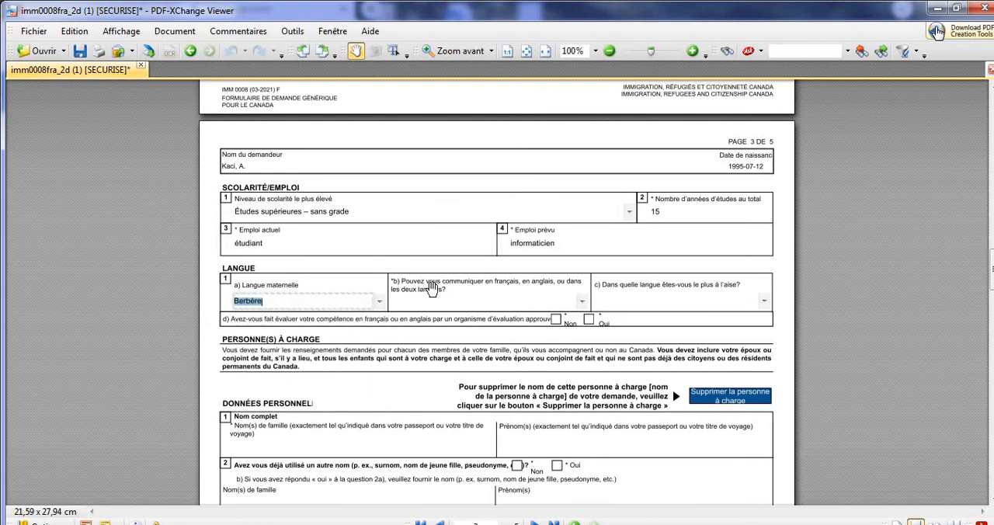
{"action": "left_click", "coordinate": [580, 302]}
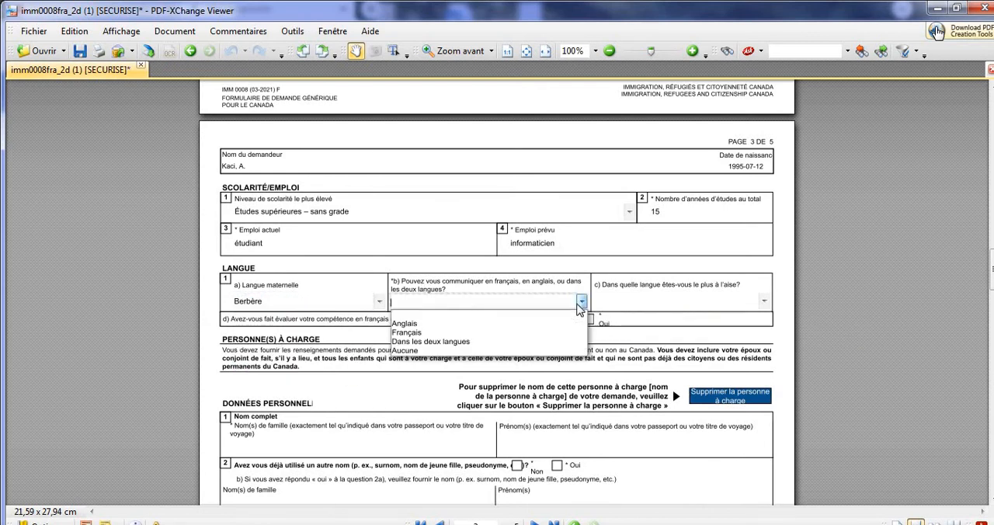
{"action": "left_click", "coordinate": [538, 342]}
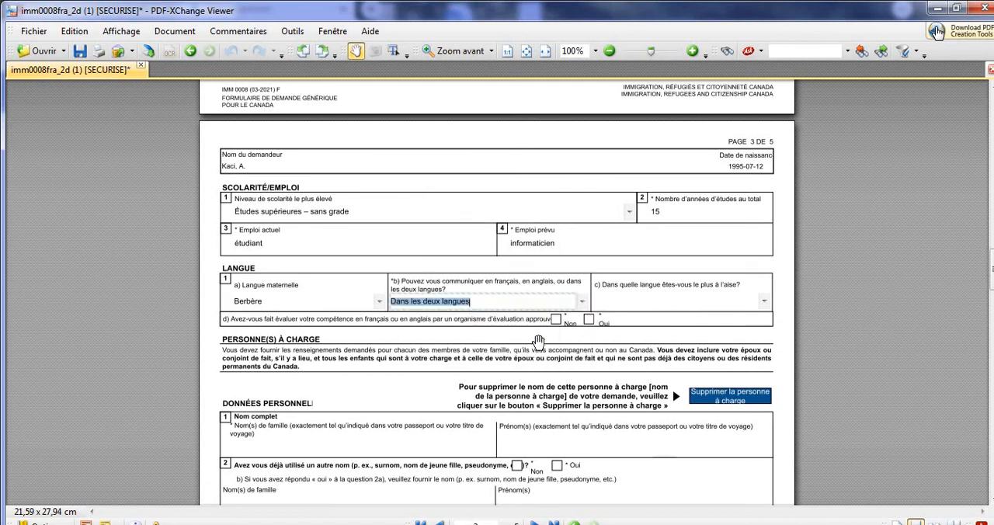
Choose Français as the most comfortable language and answer Oui to having had language skills assessed by an approved body.
{"action": "left_click", "coordinate": [764, 302]}
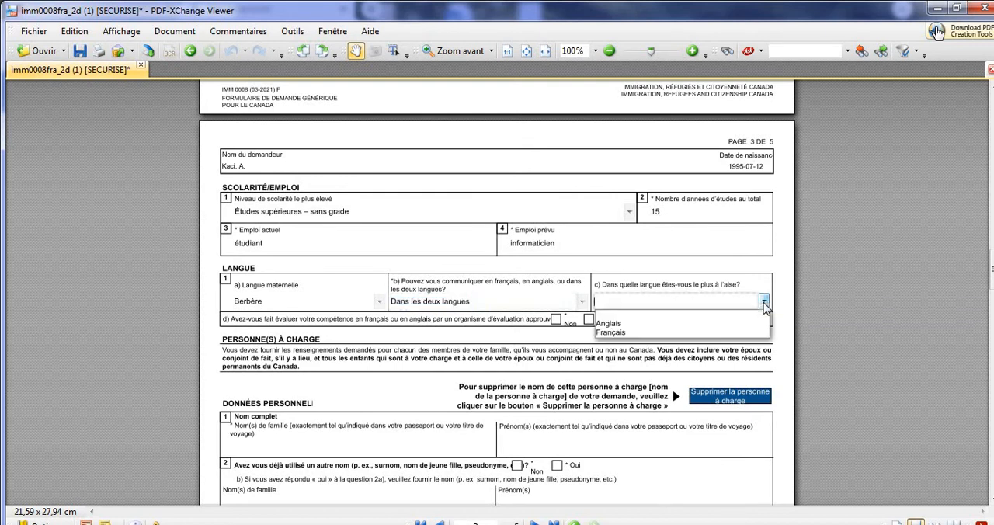
{"action": "left_click", "coordinate": [735, 331]}
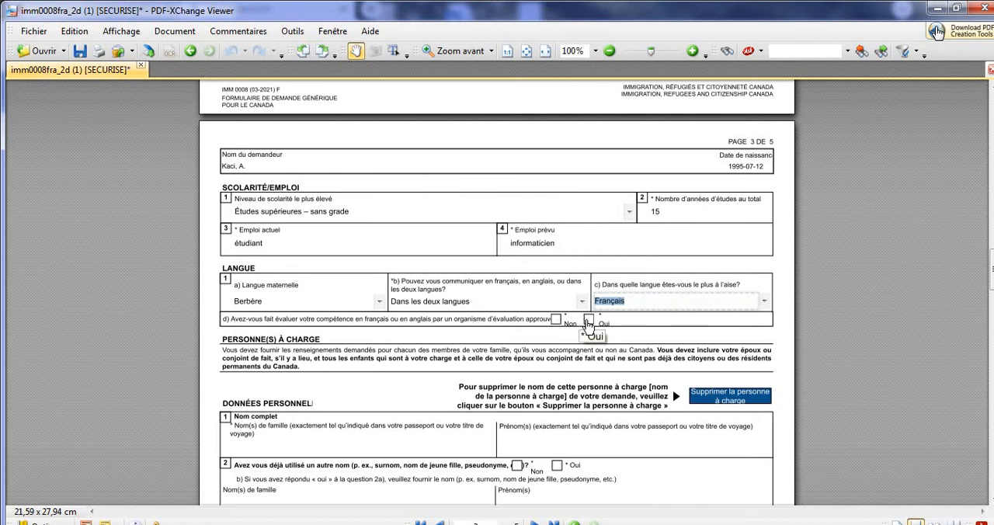
{"action": "left_click", "coordinate": [588, 322]}
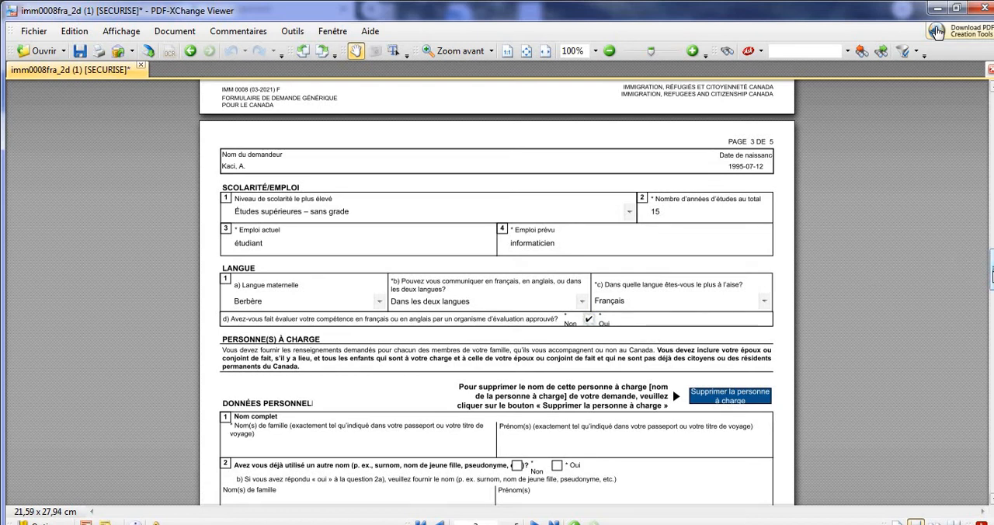
Look over the Personne(s) à charge section, and go back to the applicant's marital status and contact details on the preceding page.
{"action": "scroll", "coordinate": [937, 31], "scroll_direction": "down", "scroll_amount": 3}
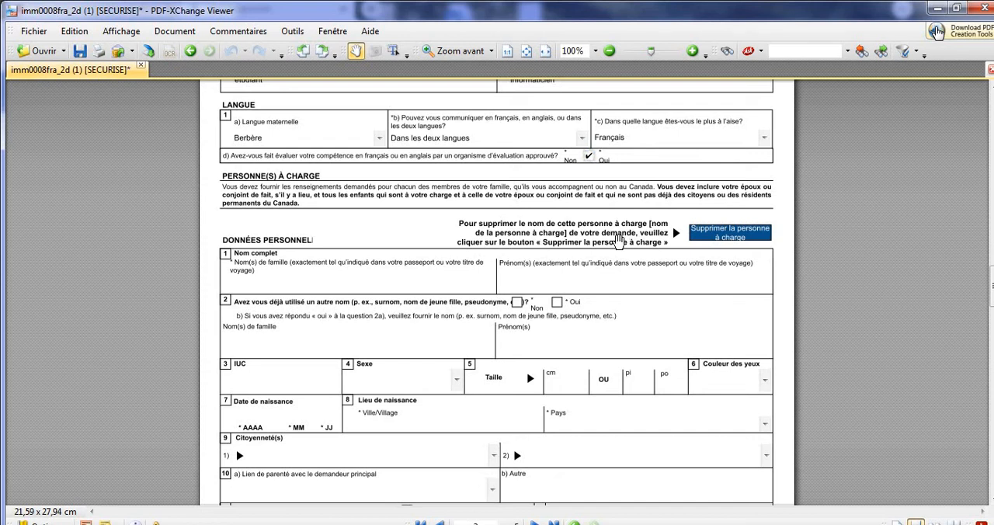
{"action": "left_click", "coordinate": [330, 288]}
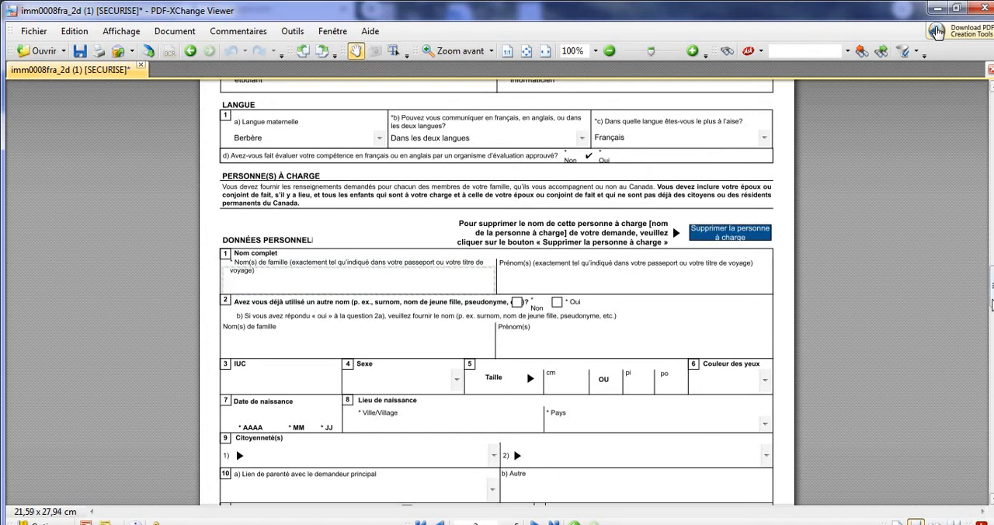
{"action": "scroll", "coordinate": [992, 305], "scroll_direction": "down", "scroll_amount": 1}
{"action": "left_click_drag", "start_coordinate": [993, 307], "coordinate": [992, 284]}
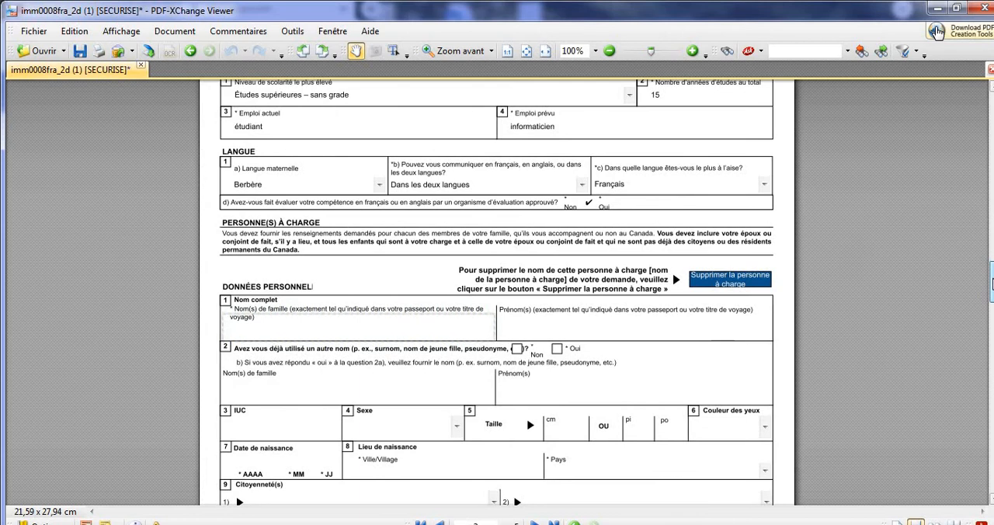
{"action": "scroll", "coordinate": [935, 31], "scroll_direction": "down", "scroll_amount": 2}
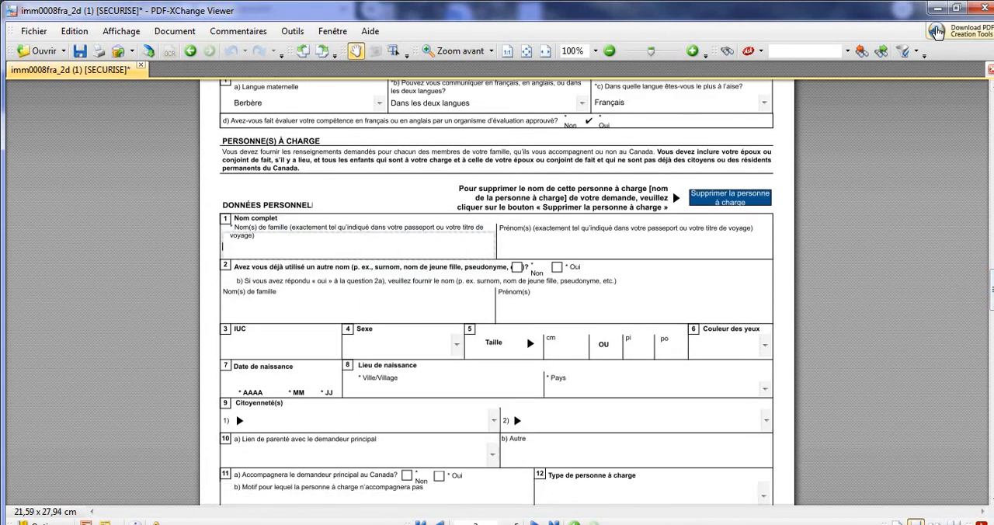
{"action": "left_click_drag", "start_coordinate": [991, 302], "coordinate": [991, 216]}
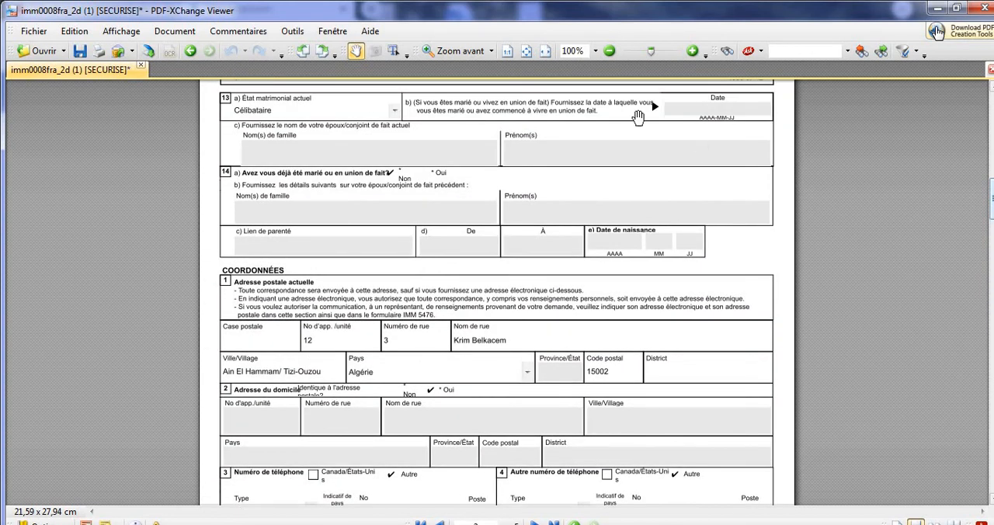
Change the applicant's current marital status (État matrimonial actuel) to Marié(e).
{"action": "left_click", "coordinate": [394, 111]}
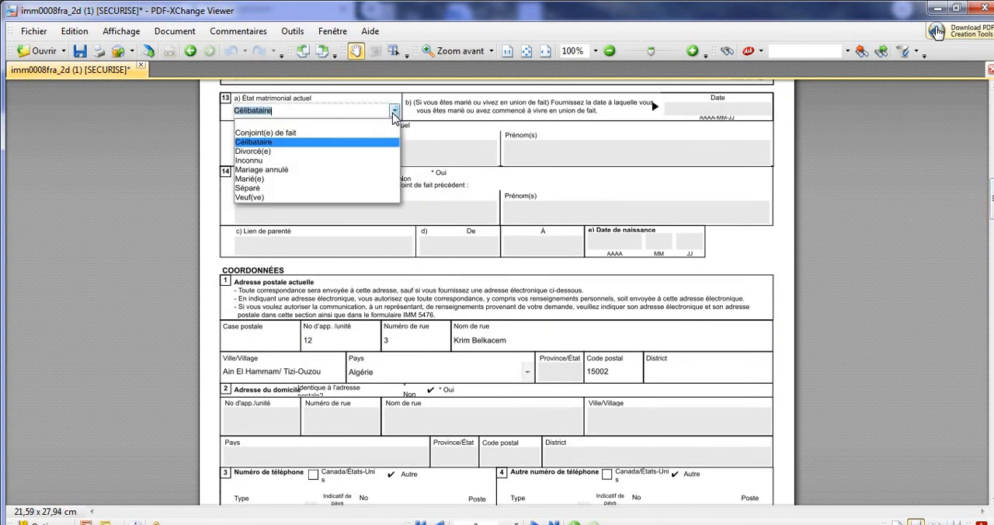
{"action": "left_click", "coordinate": [323, 181]}
Enter the dependant's family name and given name under Personne(s) à charge, and answer Non to having used another name.
{"action": "left_click_drag", "start_coordinate": [992, 196], "coordinate": [992, 286]}
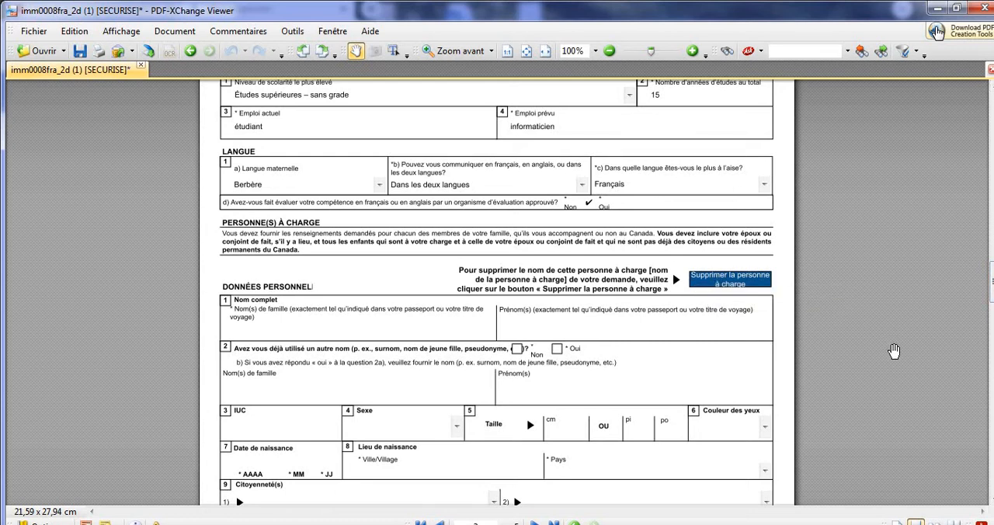
{"action": "left_click", "coordinate": [337, 324]}
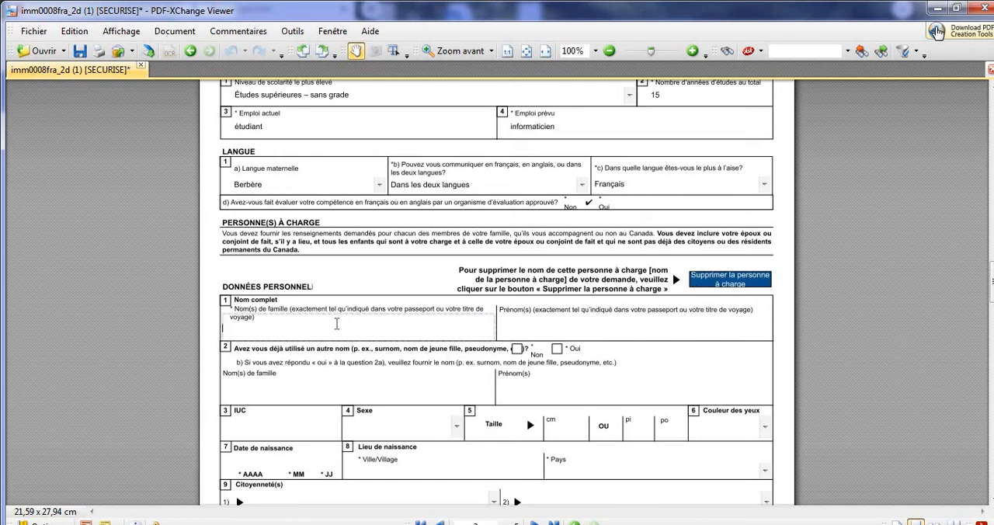
{"action": "key", "text": "Tab"}
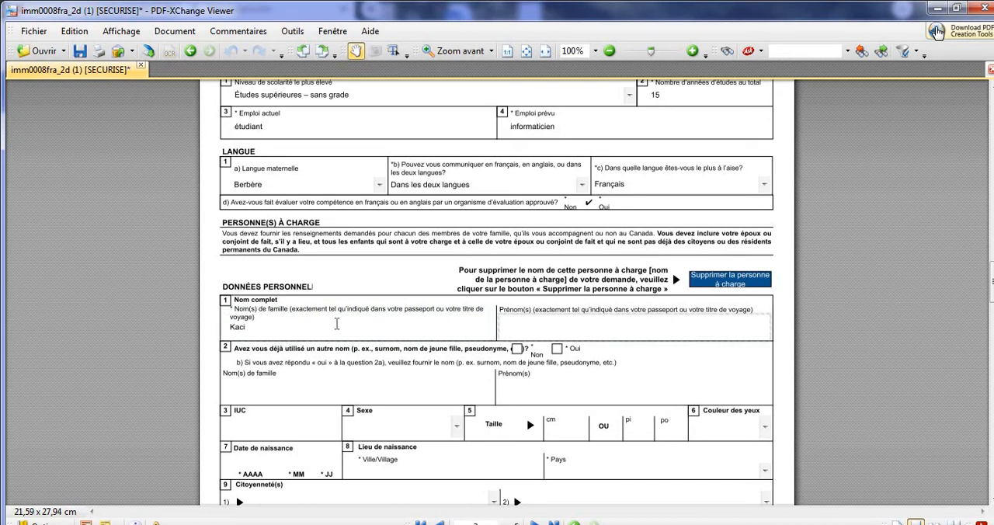
{"action": "left_click", "coordinate": [517, 349]}
Set the dependant's sex to F Féminin, height to 165 cm and eye colour to Verts.
{"action": "left_click", "coordinate": [458, 428]}
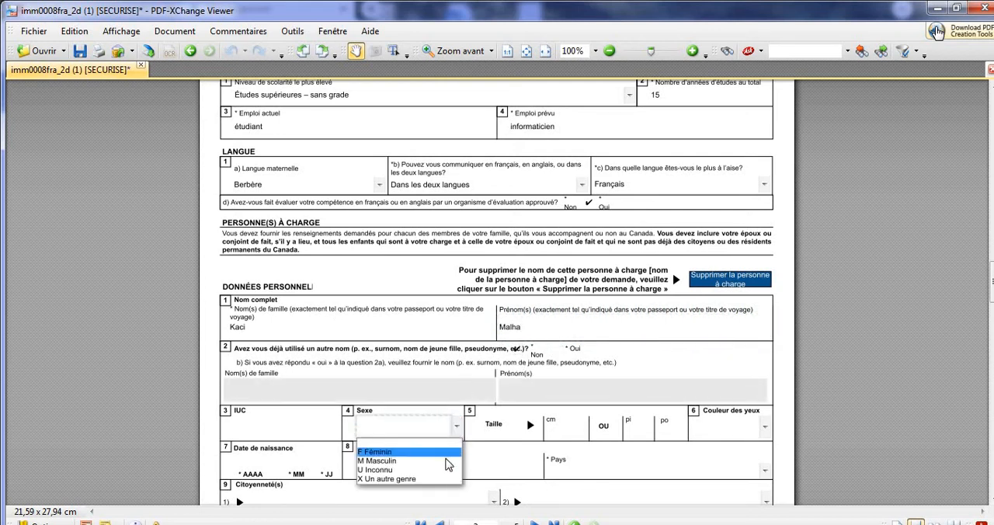
{"action": "left_click", "coordinate": [444, 449]}
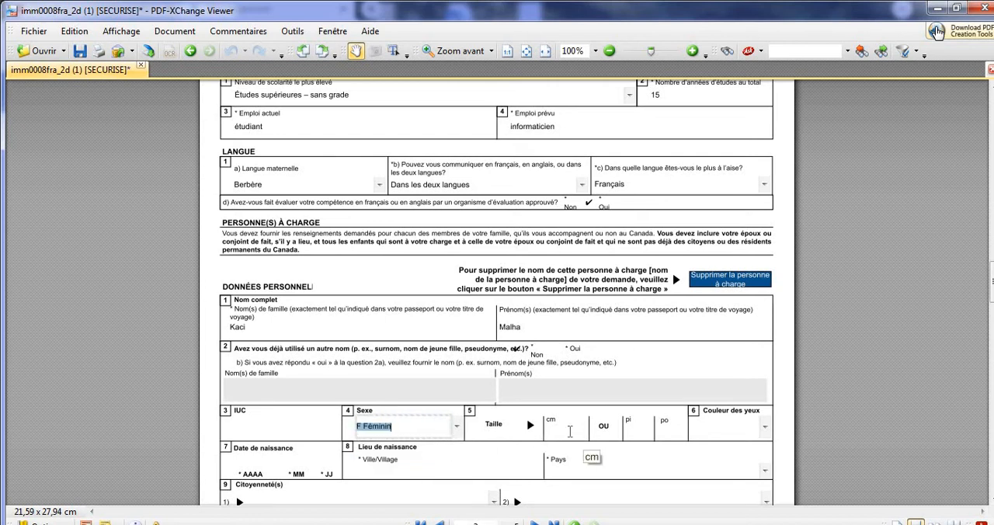
{"action": "left_click", "coordinate": [569, 432]}
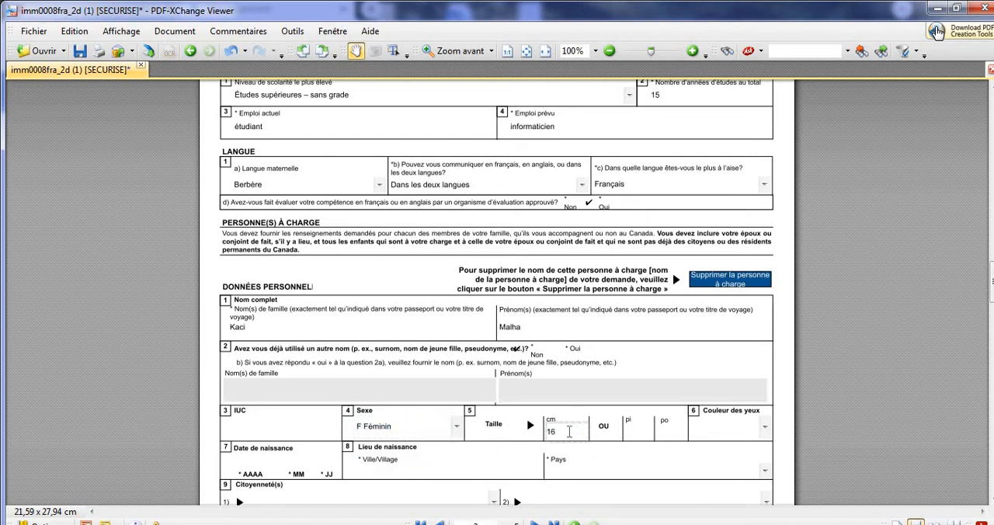
{"action": "scroll", "coordinate": [740, 434], "scroll_direction": "down", "scroll_amount": 3}
{"action": "left_click", "coordinate": [765, 274]}
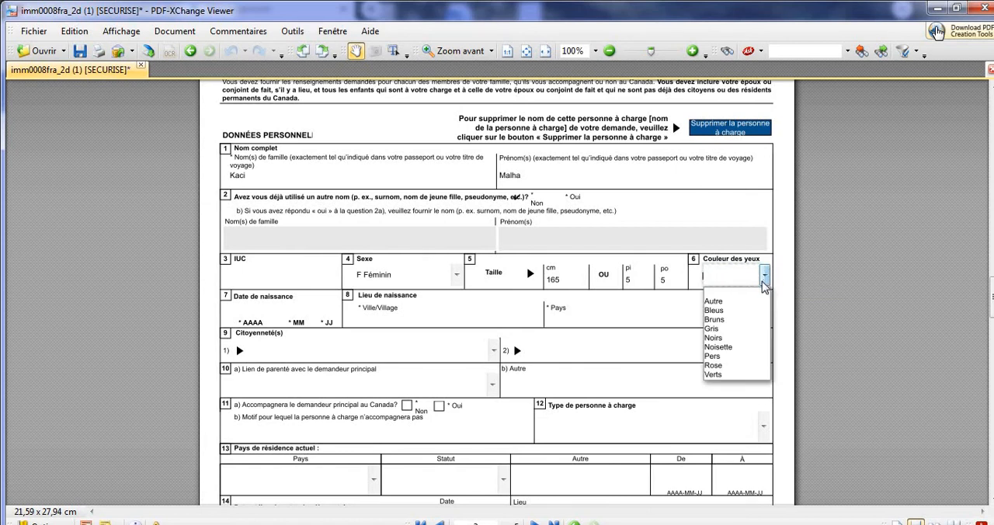
{"action": "left_click", "coordinate": [740, 375]}
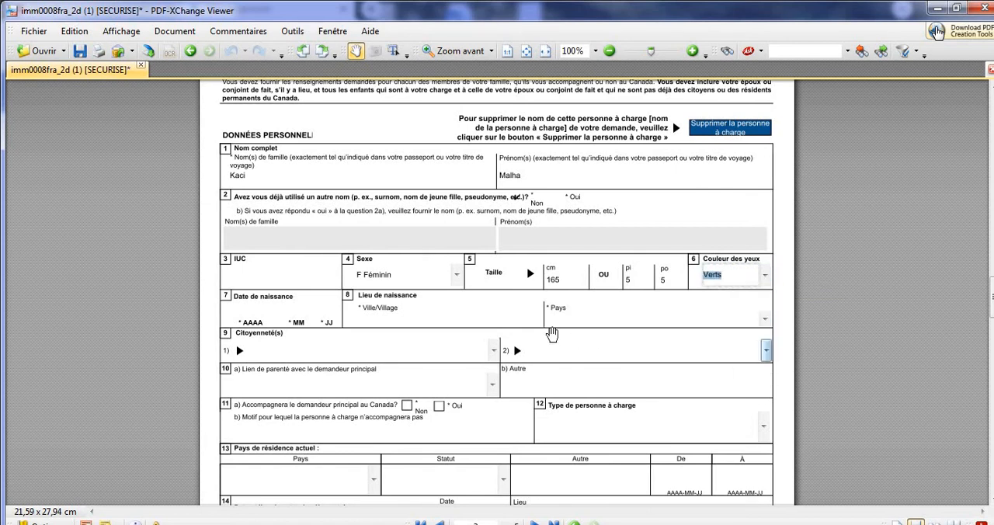